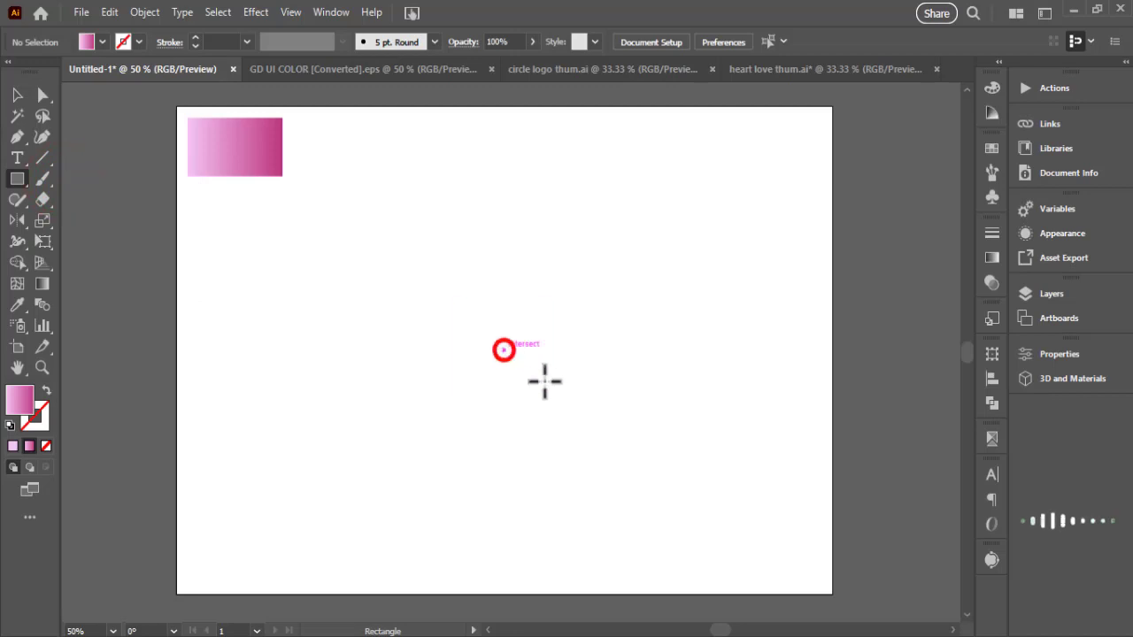
- Draw a square at the centre of the artboard and fill it with black
drag(545, 382, 559, 406)
click(17, 95)
click(100, 42)
click(46, 71)
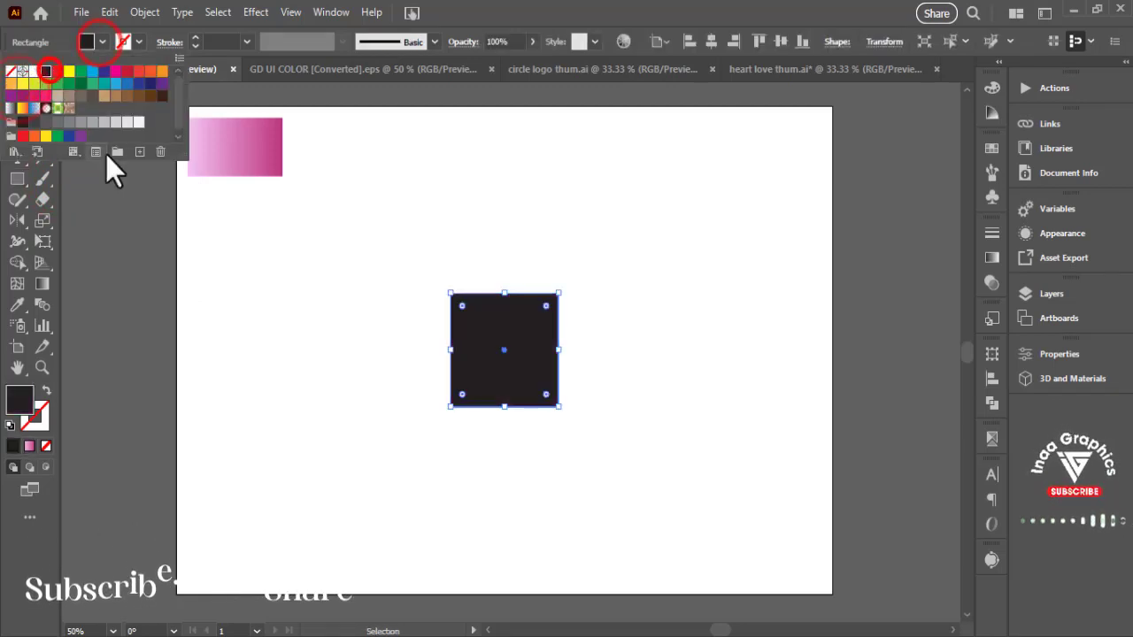
- Duplicate the black square twice: one copy apart on its left, the other flush against its right side
click(587, 200)
drag(534, 354, 347, 358)
drag(510, 379, 616, 387)
click(744, 344)
- Unite the two adjoining squares into a single rectangle with Pathfinder
drag(702, 298, 534, 386)
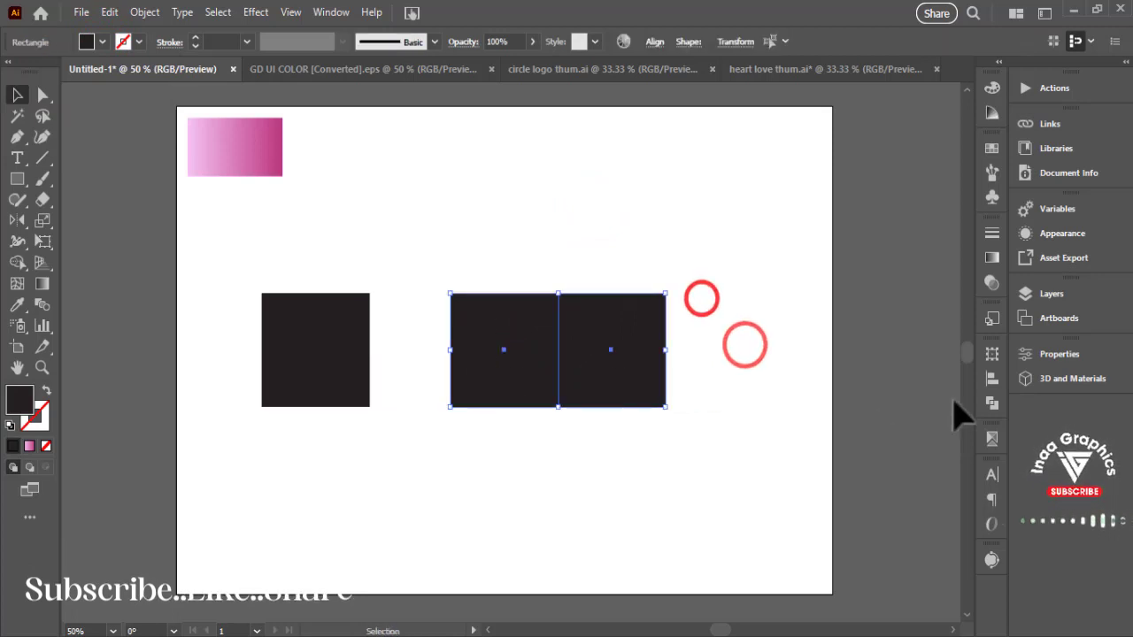
click(993, 403)
click(800, 393)
click(944, 346)
click(756, 289)
- Fully round the right end corners of the united rectangle
click(585, 359)
click(38, 88)
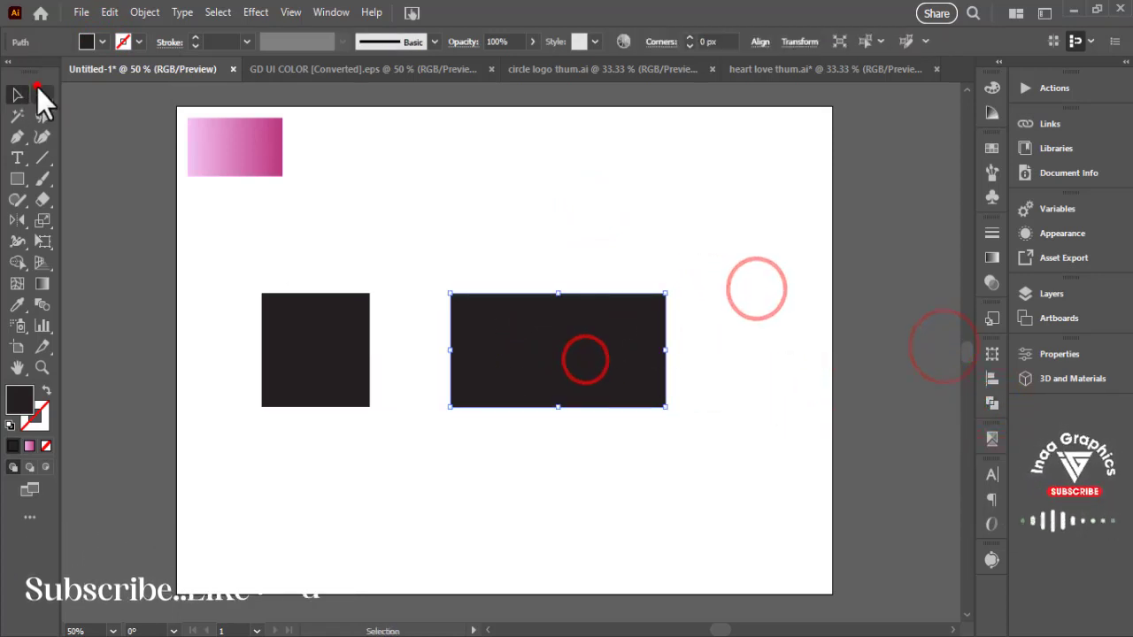
drag(654, 306, 653, 308)
drag(656, 395, 651, 390)
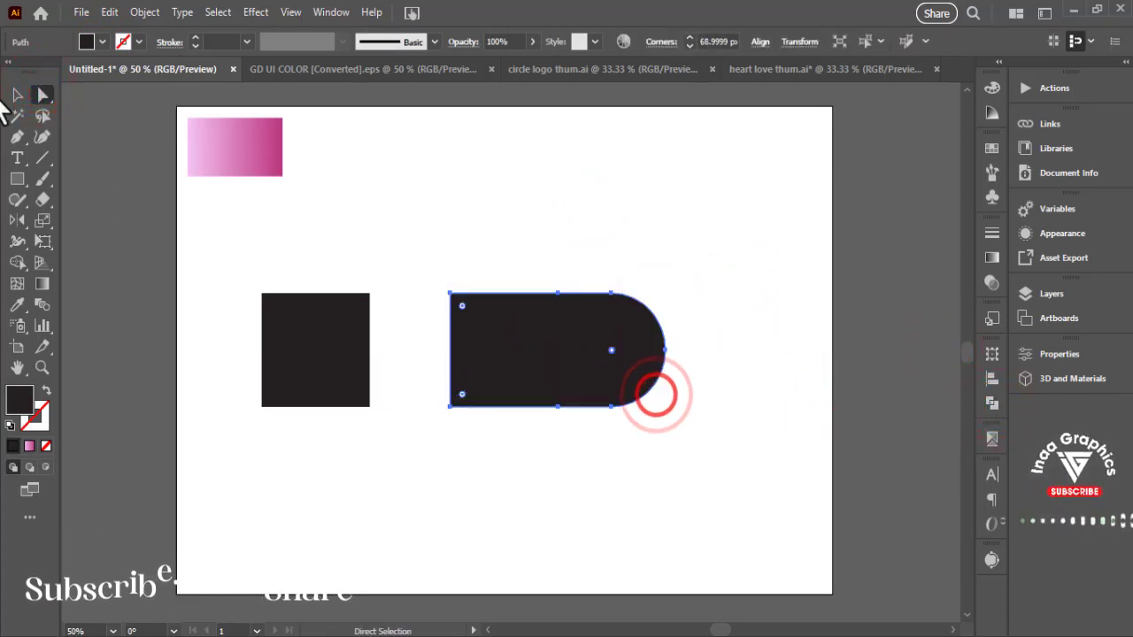
- Reduce the left square to half its height, keeping its bottom edge in place
click(17, 95)
click(348, 353)
drag(318, 294, 318, 352)
click(332, 304)
- Fully round the two right corners of the small rectangle
click(357, 365)
click(358, 364)
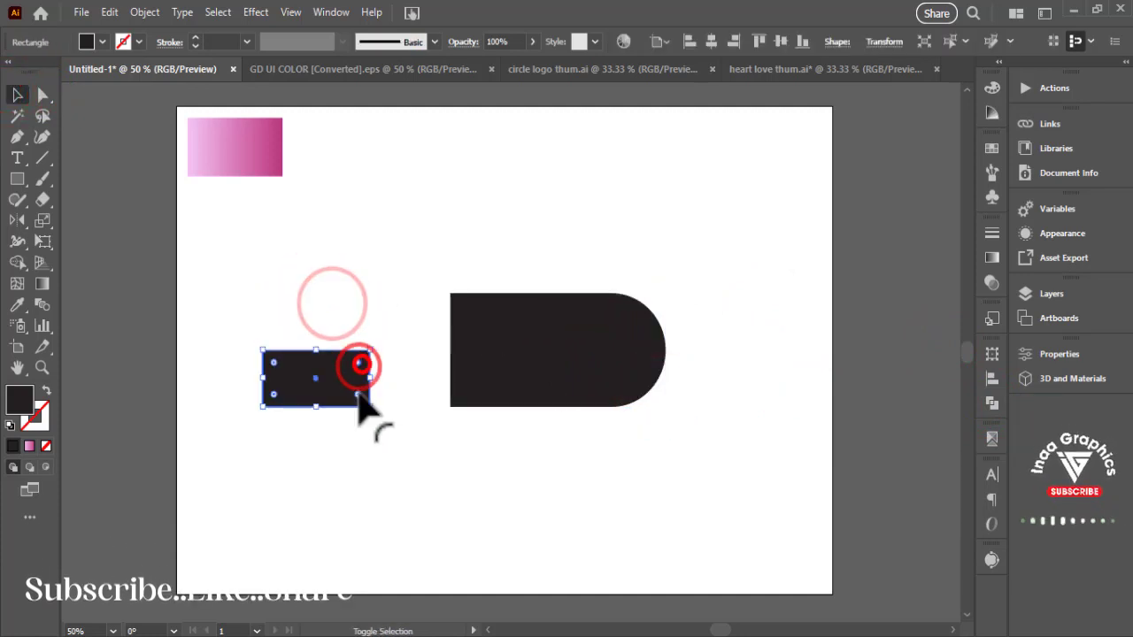
shift+click(358, 395)
drag(357, 396, 272, 413)
click(191, 211)
- Duplicate the small rounded rectangle rotated 90° so the upright copy crosses the original
click(286, 376)
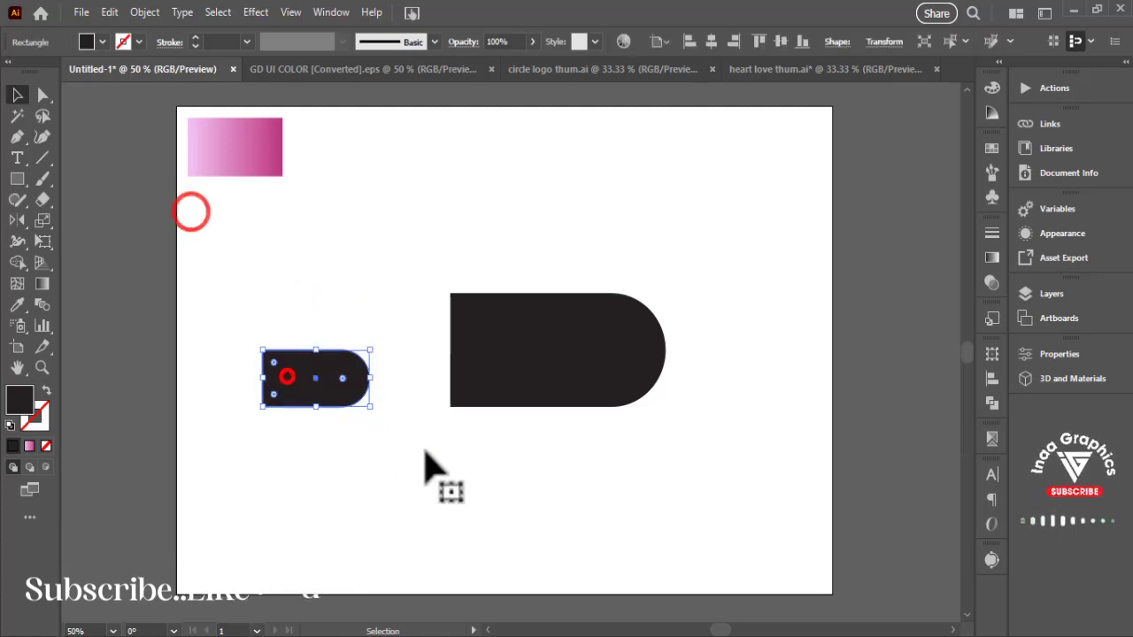
drag(371, 345, 287, 319)
click(396, 447)
- Trim the overhanging left and bottom ends of the two crossed shapes with Shape Builder to leave a tilted heart
drag(206, 305, 388, 441)
click(308, 258)
drag(233, 290, 801, 508)
drag(225, 327, 376, 415)
click(17, 262)
alt+click(290, 425)
click(15, 92)
click(570, 216)
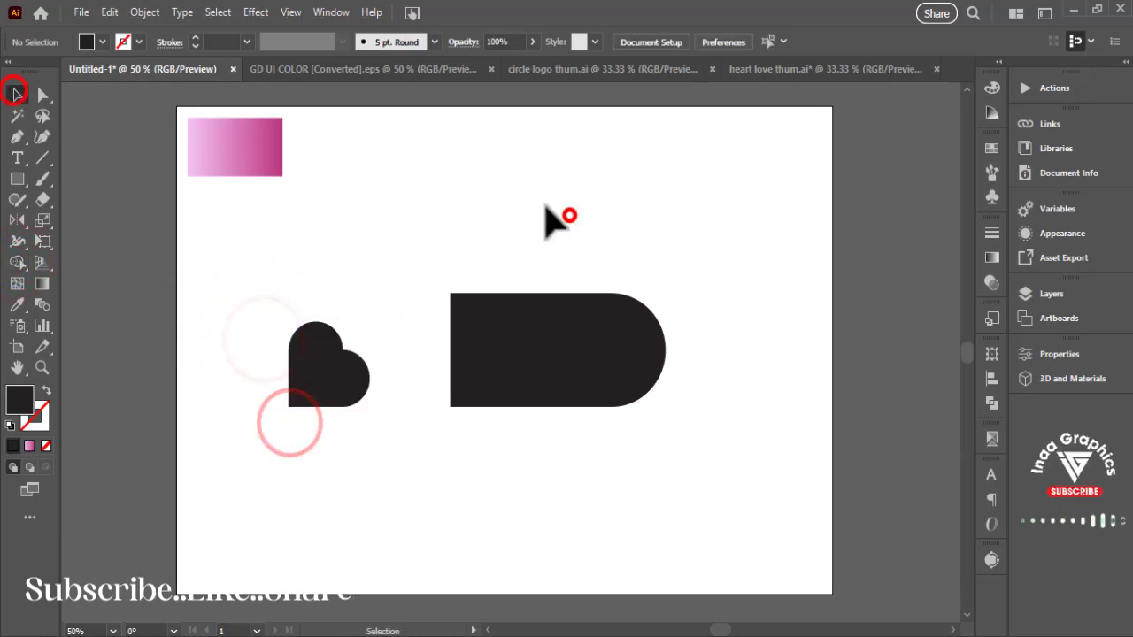
- Enlarge the heart and the large rounded rectangle together so they span most of the artboard's width
click(356, 261)
drag(226, 288, 585, 371)
drag(664, 295, 768, 250)
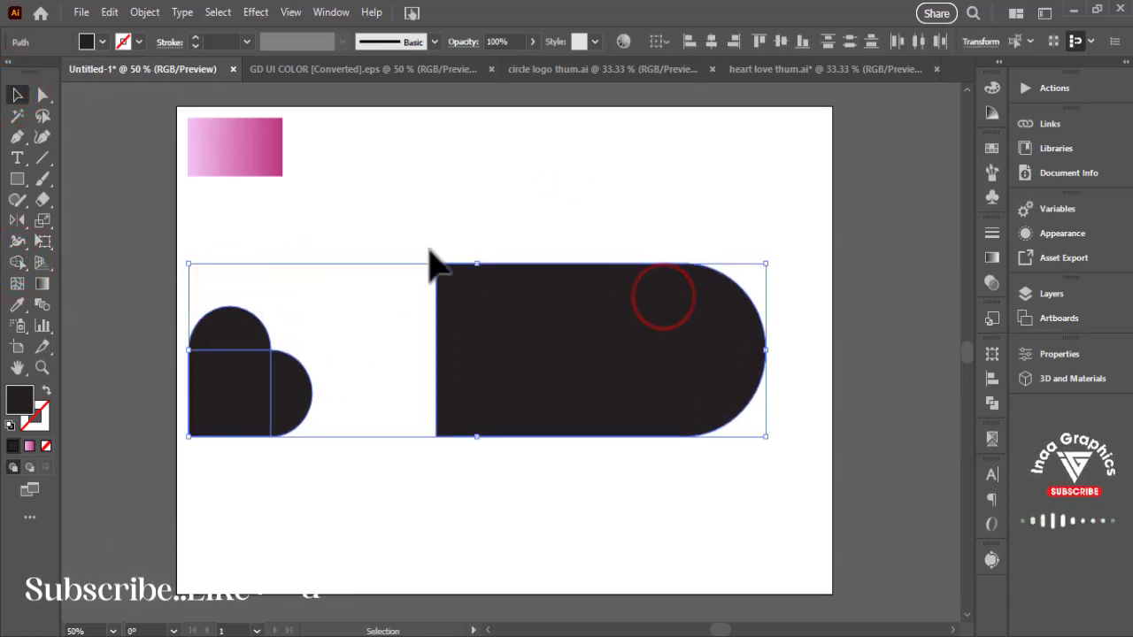
- Move the large rounded rectangle to the artboard's lower right and the heart to the centre
click(433, 245)
drag(554, 372, 758, 522)
click(346, 323)
drag(290, 397, 546, 383)
click(698, 316)
- Remove the fill from all the black shapes and give them a black stroke
drag(387, 275, 827, 496)
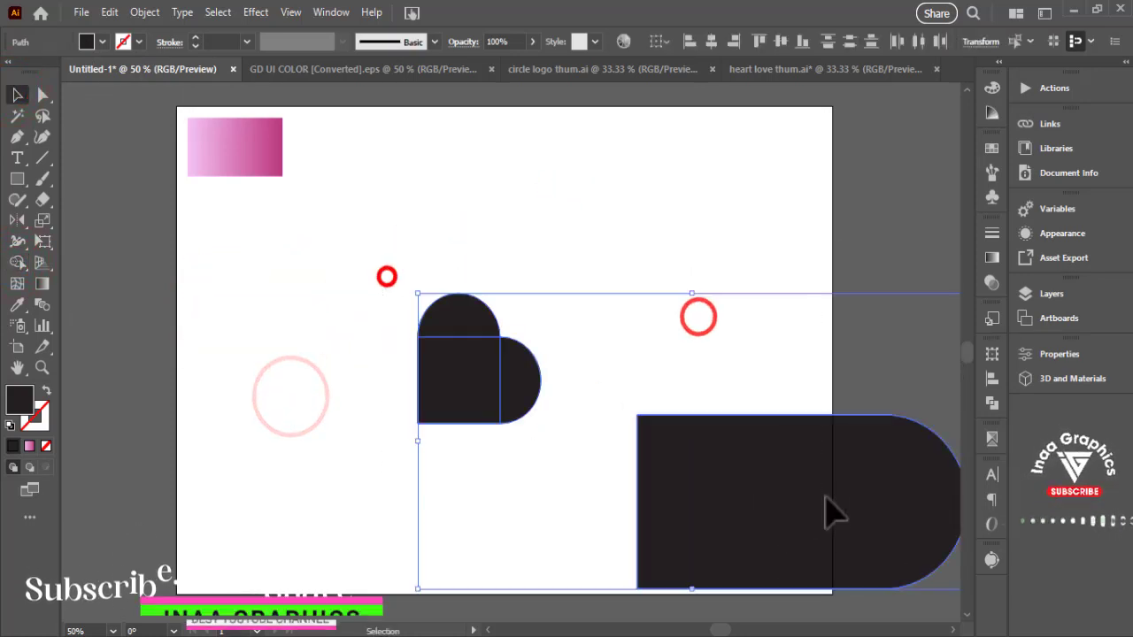
click(105, 40)
click(9, 71)
click(499, 210)
click(546, 225)
drag(366, 247, 875, 524)
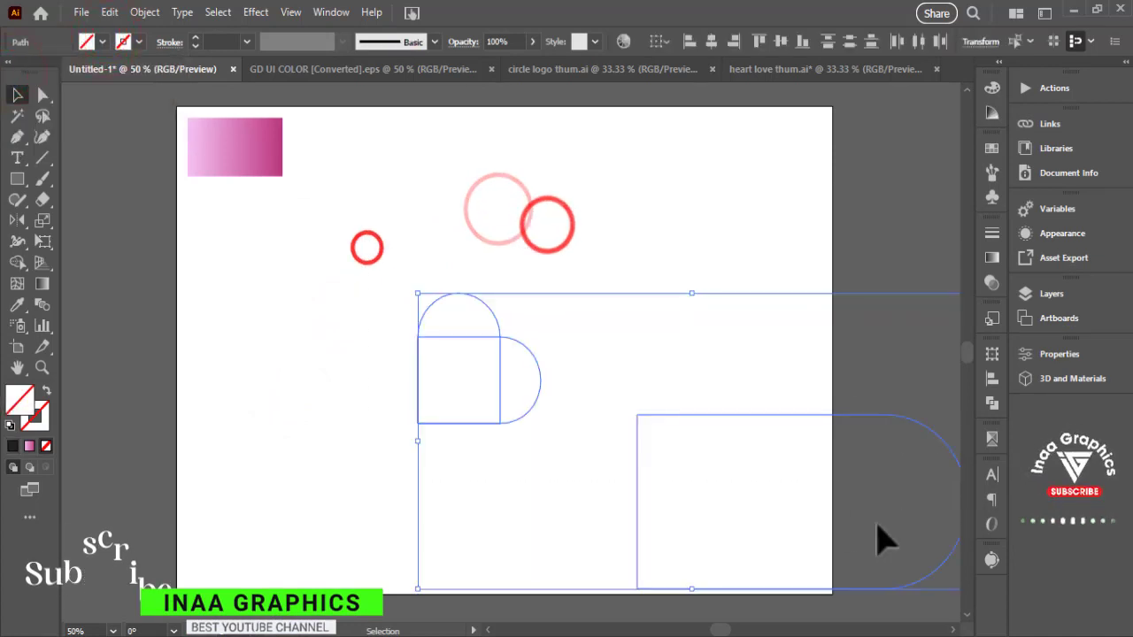
click(139, 42)
click(48, 72)
click(575, 247)
- Move the large rounded outline over the heart, aligning its top edge with the top of the heart's square part
drag(715, 416, 324, 336)
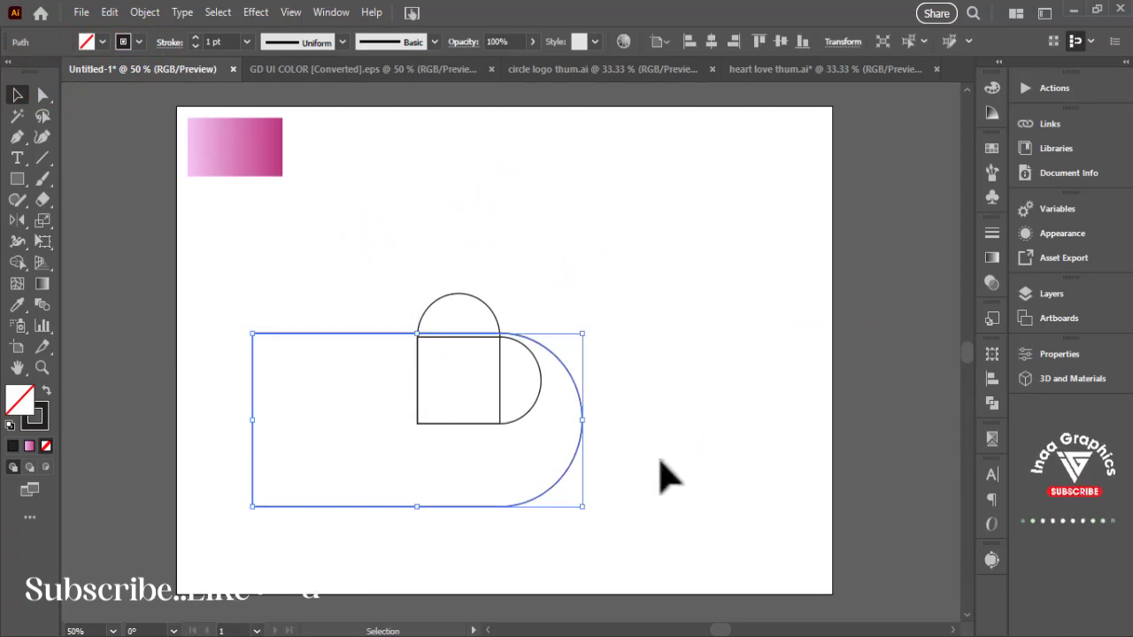
key(ctrl+equal)
drag(769, 355, 622, 450)
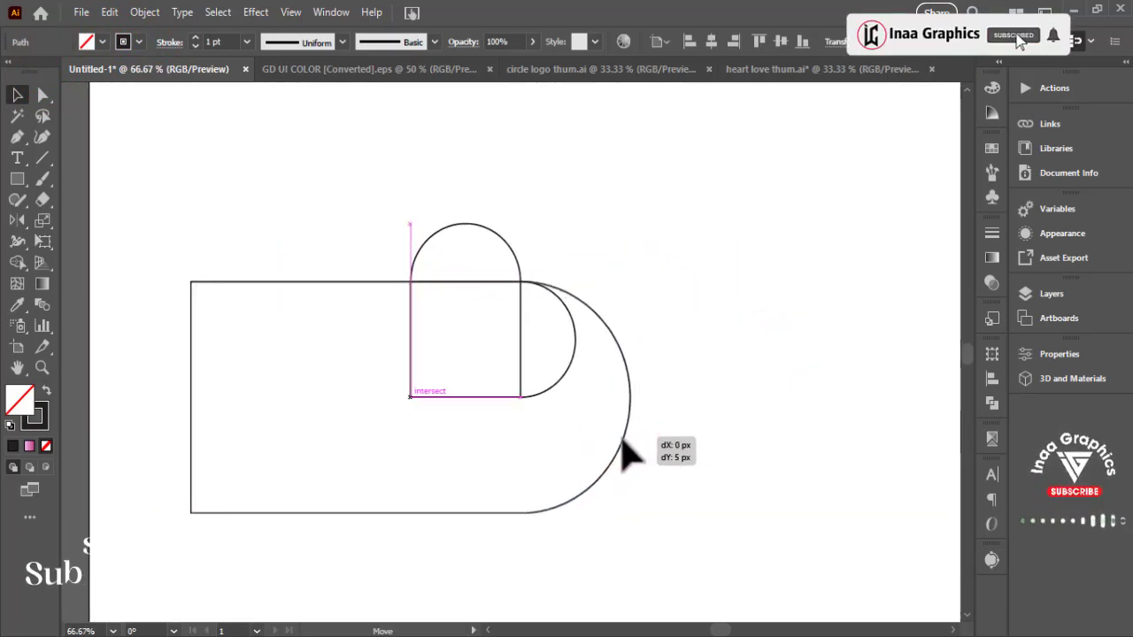
click(700, 392)
- Duplicate the large outline rotated 90° counterclockwise, and align the upright copy's left side with the heart's left edge
click(639, 475)
drag(636, 275, 316, 218)
drag(521, 437, 631, 435)
click(769, 398)
- Duplicate the horizontal outline rotated 90° clockwise, and raise the copy until its rounded end touches the heart's bottom edge
click(667, 240)
drag(277, 228, 304, 384)
key(a)
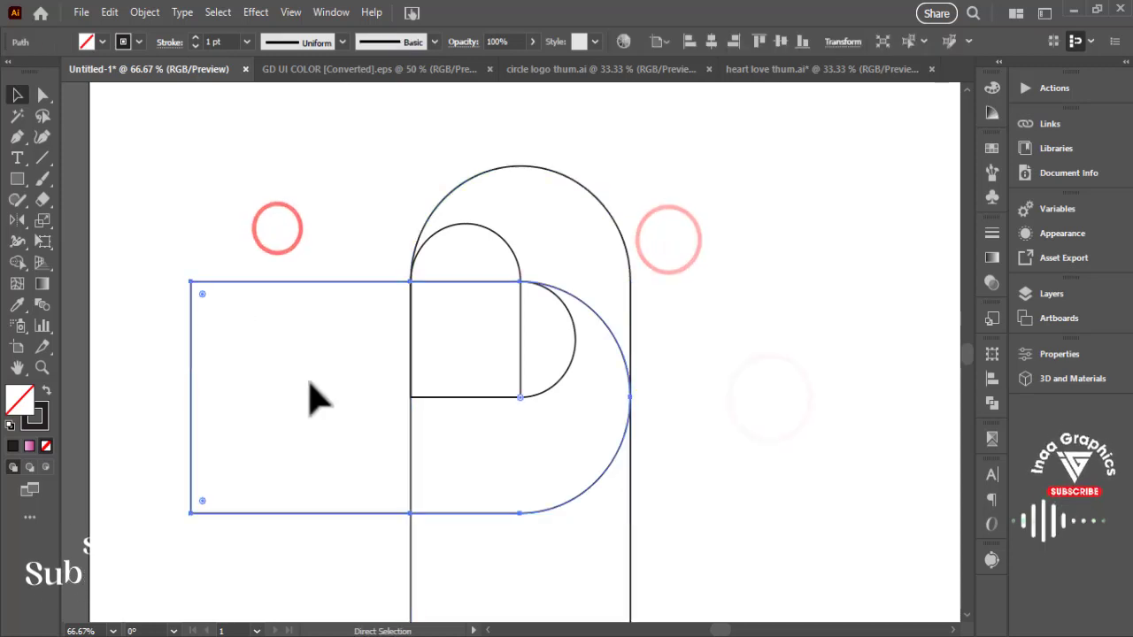
key(v)
drag(636, 280, 421, 478)
mouse_move(516, 551)
mouse_down()
mouse_move(539, 465)
mouse_move(516, 326)
mouse_up()
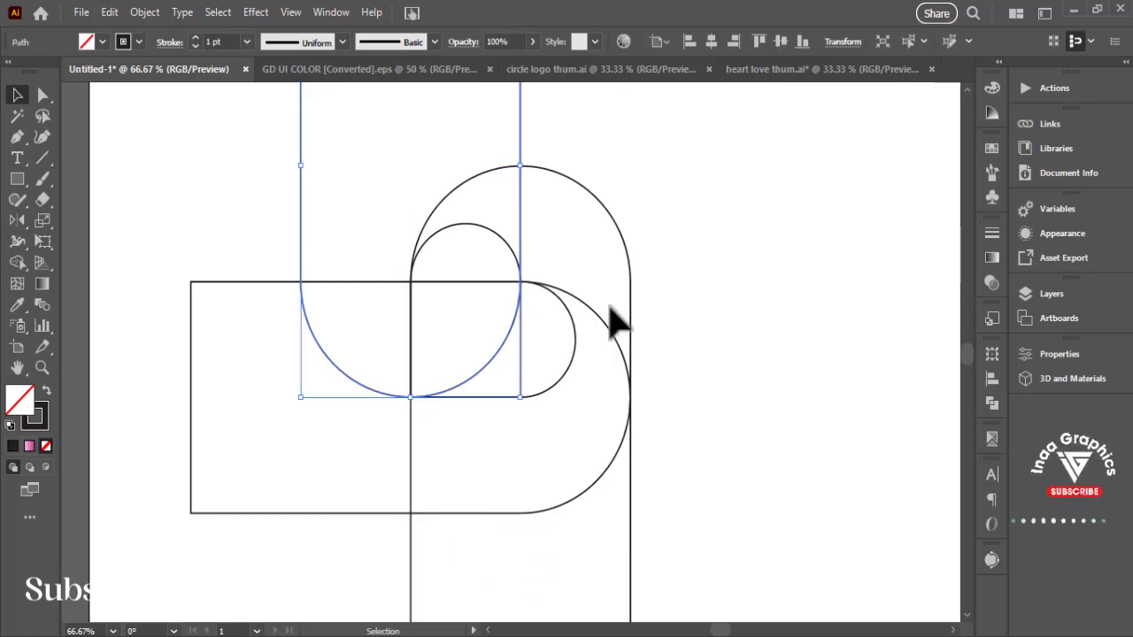
click(680, 338)
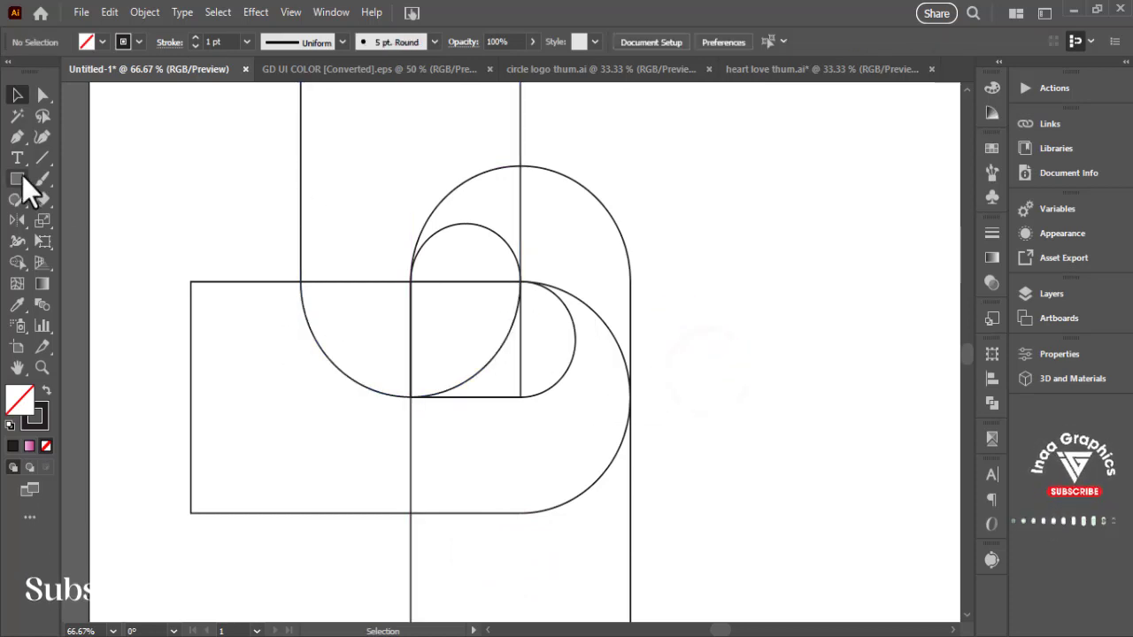
drag(22, 176, 19, 178)
click(77, 217)
mouse_move(520, 397)
mouse_down()
mouse_move(529, 451)
mouse_move(562, 430)
mouse_move(597, 445)
mouse_up()
click(17, 95)
click(706, 341)
- Rotate the whole outline construction 45° counterclockwise so the heart stands upright
key(ctrl+minus)
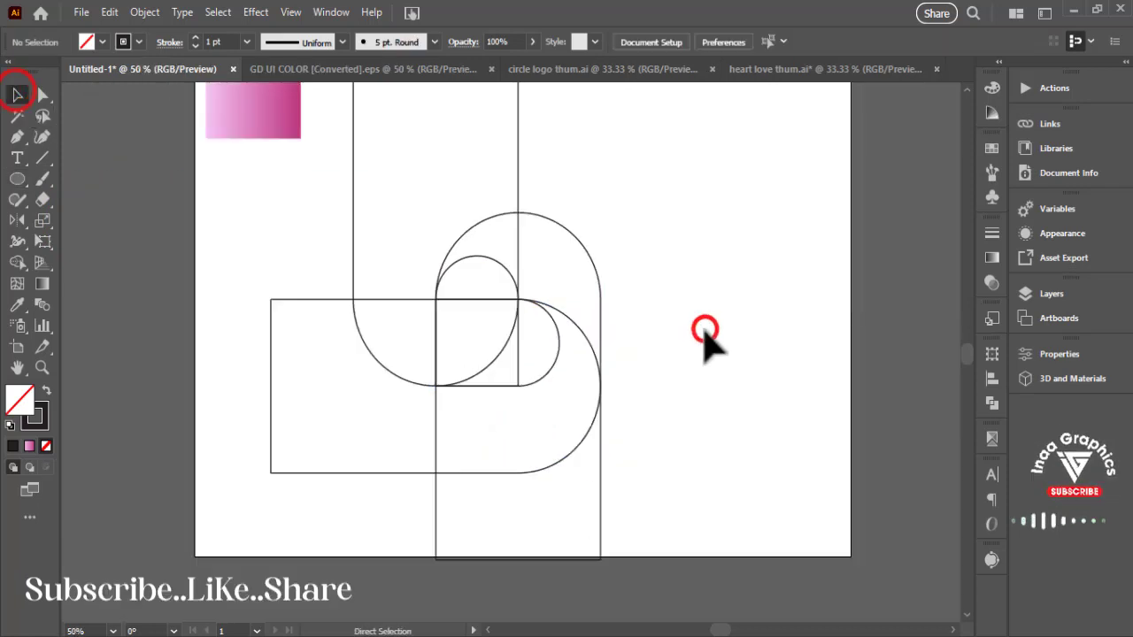
drag(730, 395, 731, 461)
drag(280, 315, 416, 135)
click(704, 337)
key(ctrl+equal)
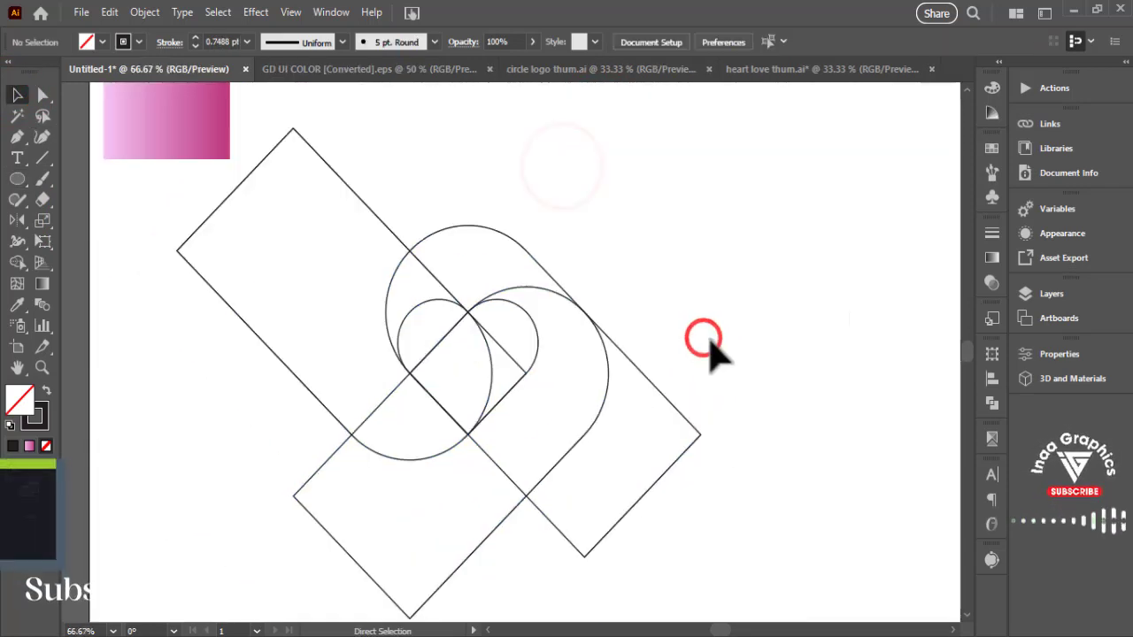
- Draw a circle around the heart, touching the top of the uppermost curved outline
drag(681, 289, 674, 251)
click(18, 178)
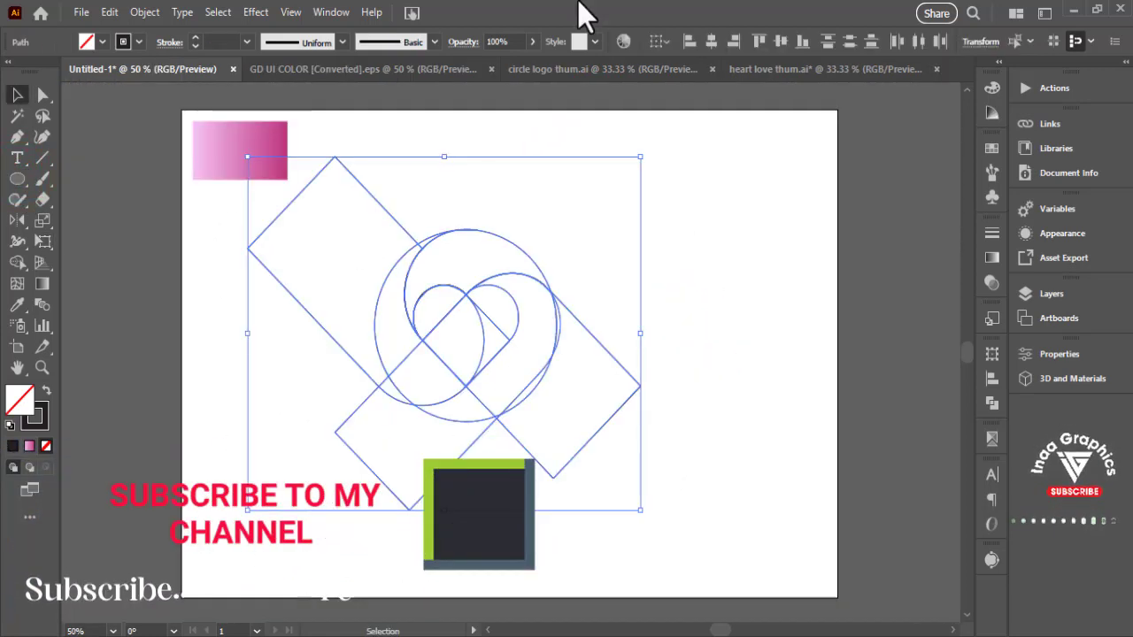
key(ctrl+equal)
key(ctrl+equal)
click(820, 227)
drag(819, 263, 761, 241)
- Try to fit the lower-left rounded outline inside the circle by reducing its width and height
click(532, 534)
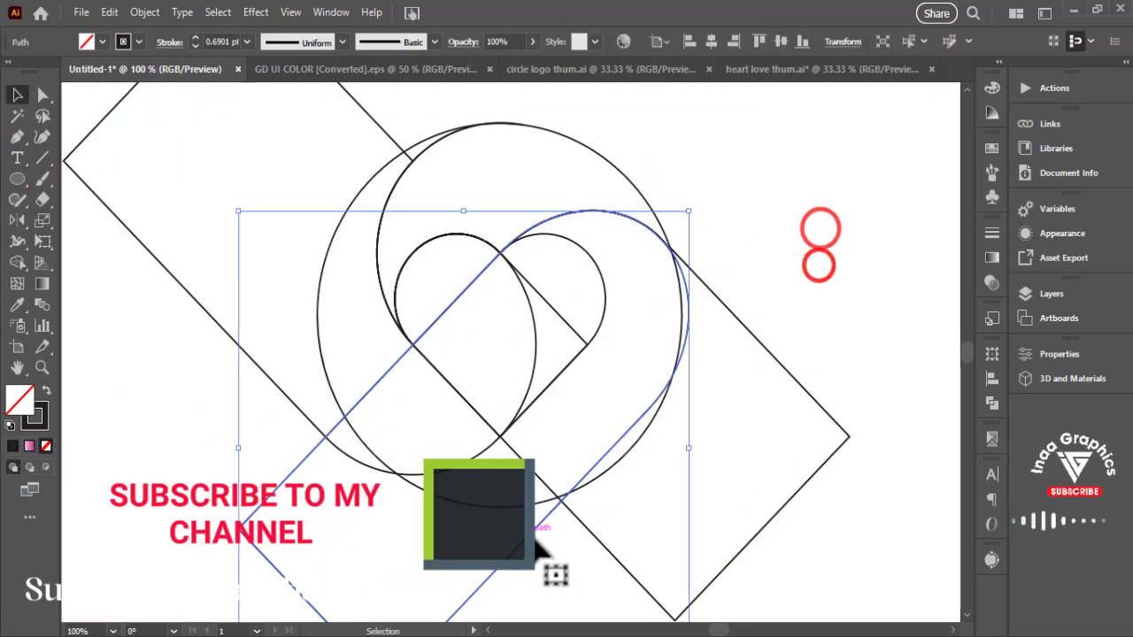
click(827, 255)
click(548, 520)
drag(689, 451, 681, 450)
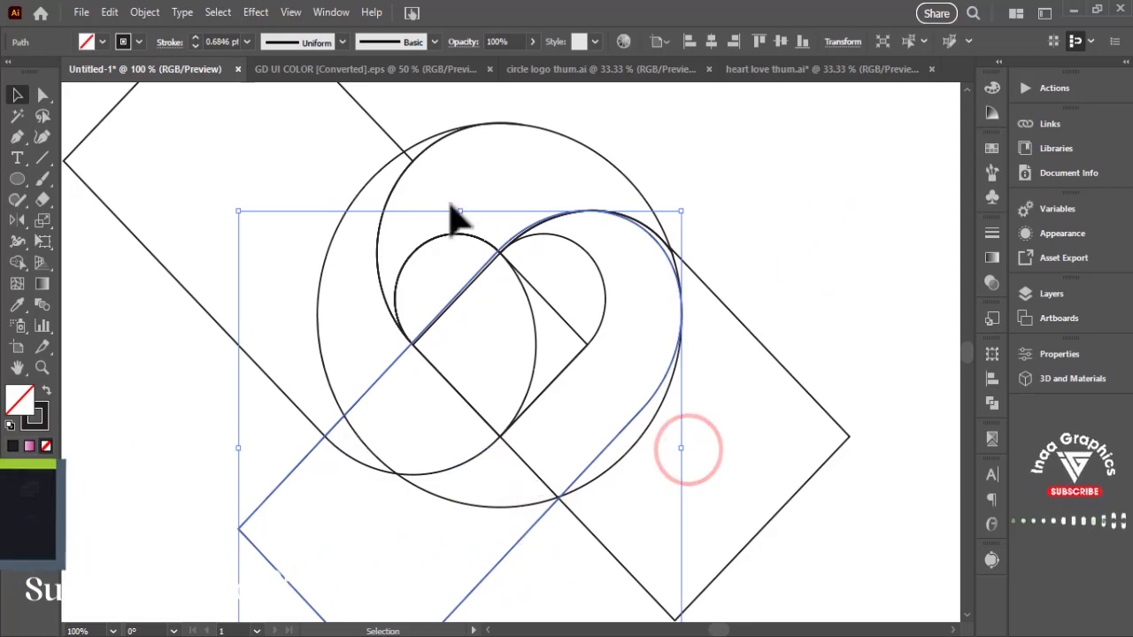
drag(459, 211, 459, 220)
key(ctrl+z)
key(ctrl+z)
- Narrow the lower-left rounded outline slightly so its curved end fits inside the circle
key(ctrl+a)
click(830, 285)
click(533, 531)
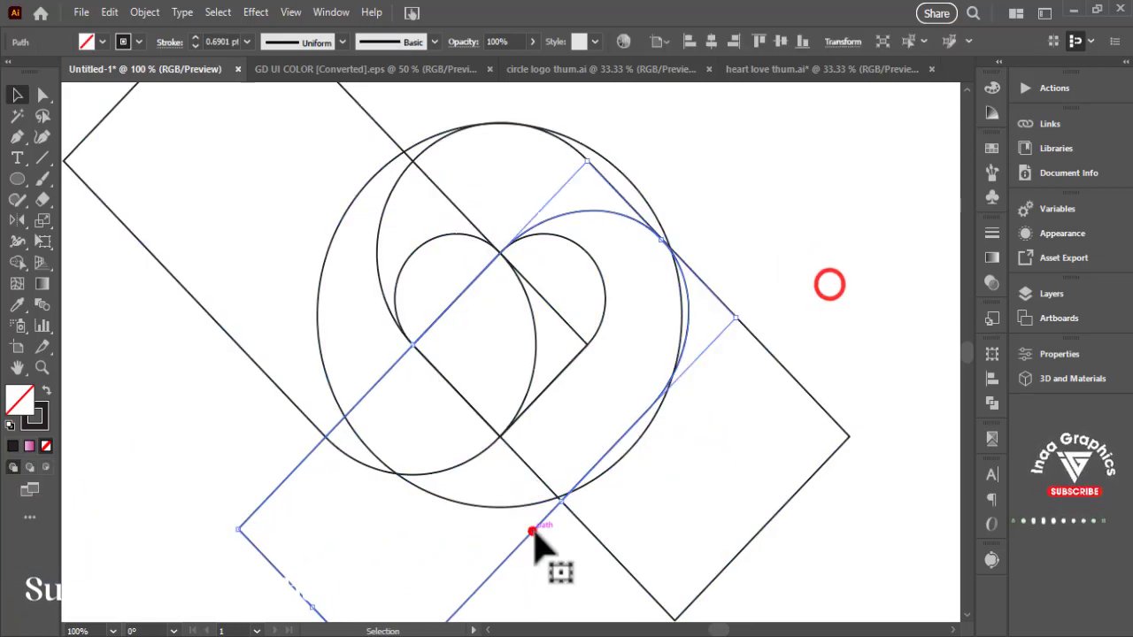
mouse_move(561, 502)
mouse_down()
mouse_move(572, 511)
mouse_move(552, 492)
mouse_up()
click(764, 243)
- Select all the outlines and merge the regions between the heart and the circle into swirl sections with Shape Builder
click(825, 167)
key(ctrl+a)
click(17, 263)
mouse_move(355, 290)
mouse_down()
mouse_move(392, 178)
mouse_move(425, 140)
mouse_up()
mouse_move(416, 234)
mouse_down()
mouse_move(444, 208)
mouse_move(631, 190)
mouse_up()
drag(638, 293, 491, 474)
drag(569, 443, 606, 456)
drag(529, 490, 555, 496)
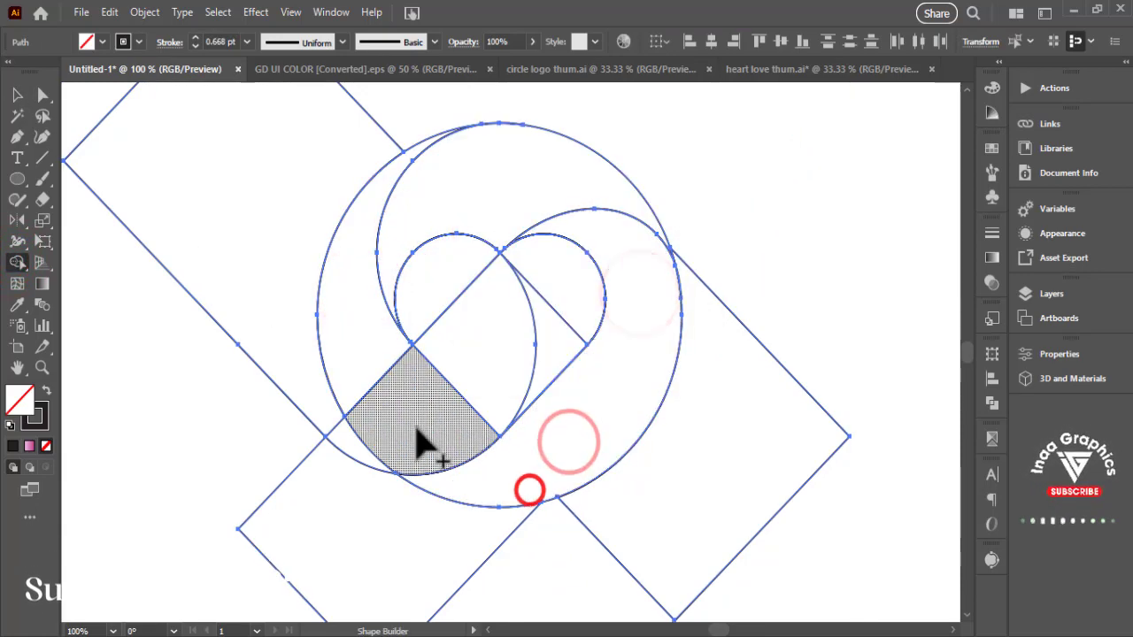
drag(367, 322, 409, 418)
key(ctrl+minus)
key(ctrl+minus)
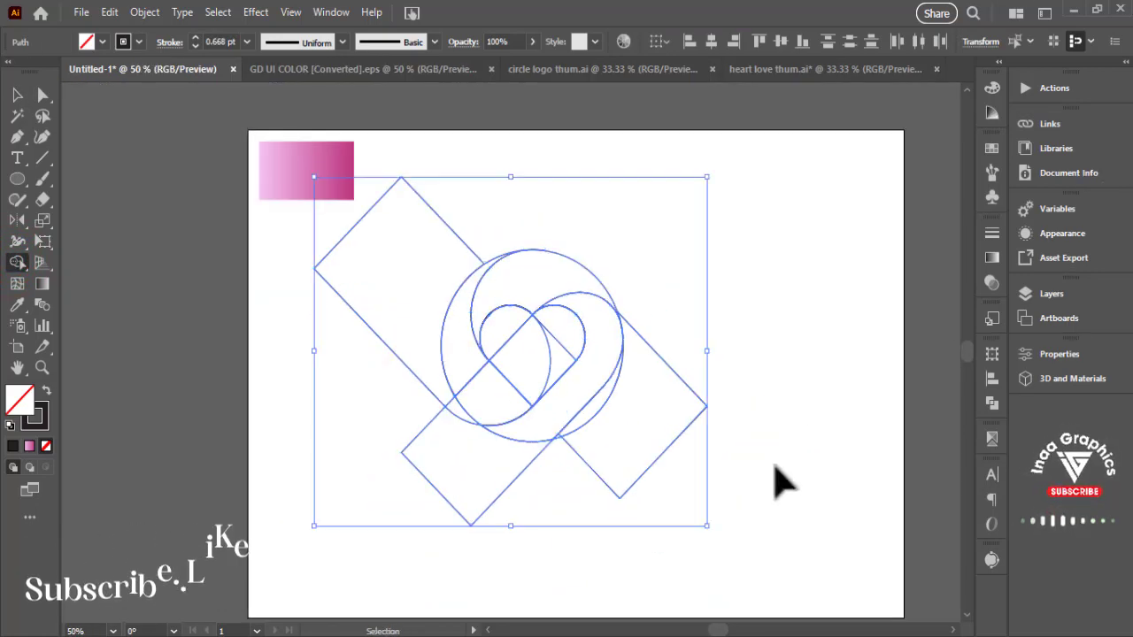
drag(742, 440, 700, 427)
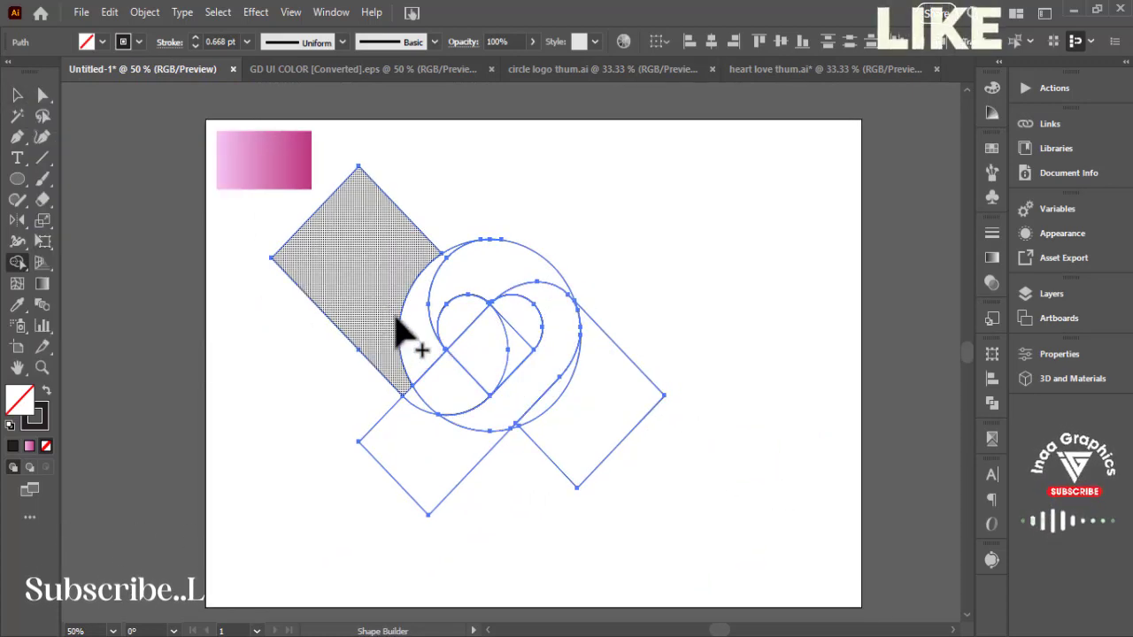
click(17, 95)
click(699, 237)
click(457, 365)
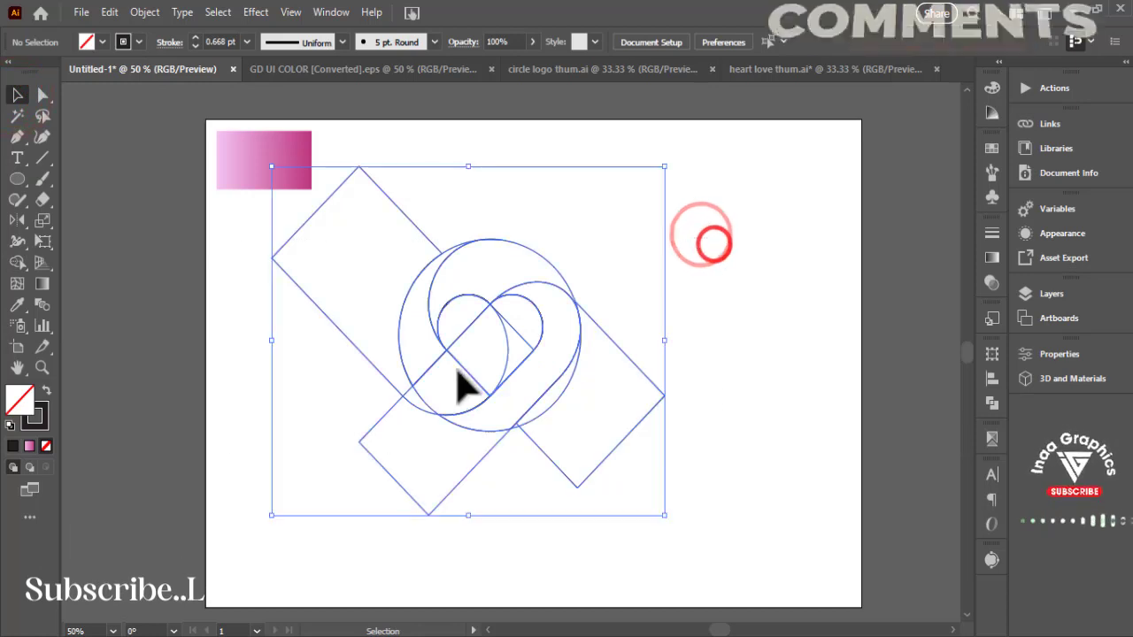
drag(457, 365, 494, 372)
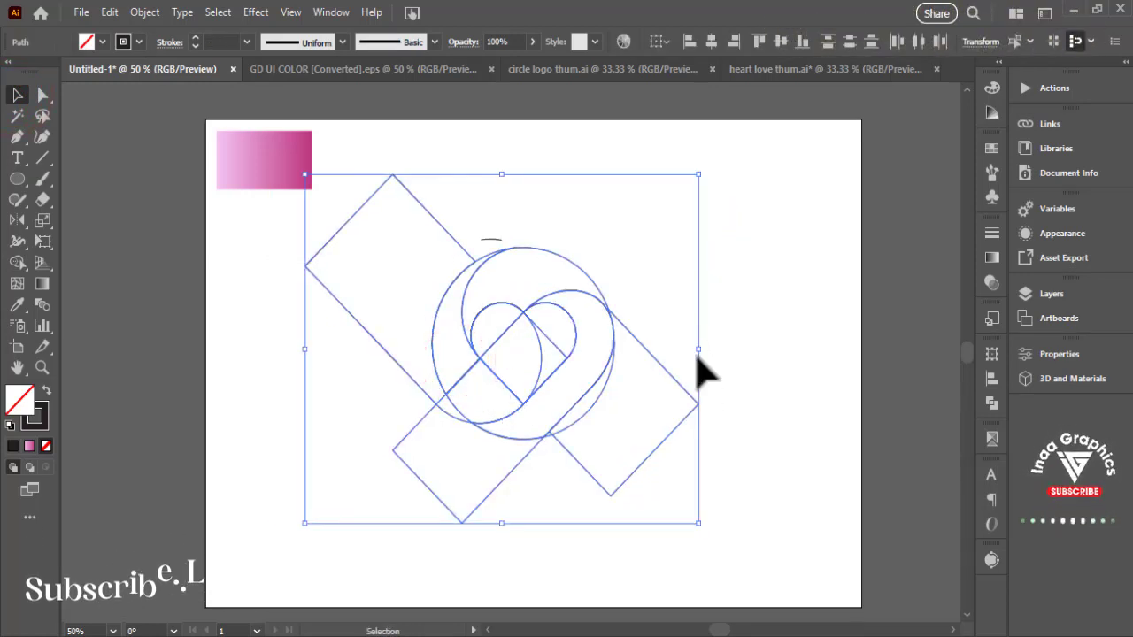
key(ctrl+z)
- Select the whole construction and fill the swirl sections of the ring around the heart with black using Shape Builder
click(721, 237)
drag(732, 194, 416, 434)
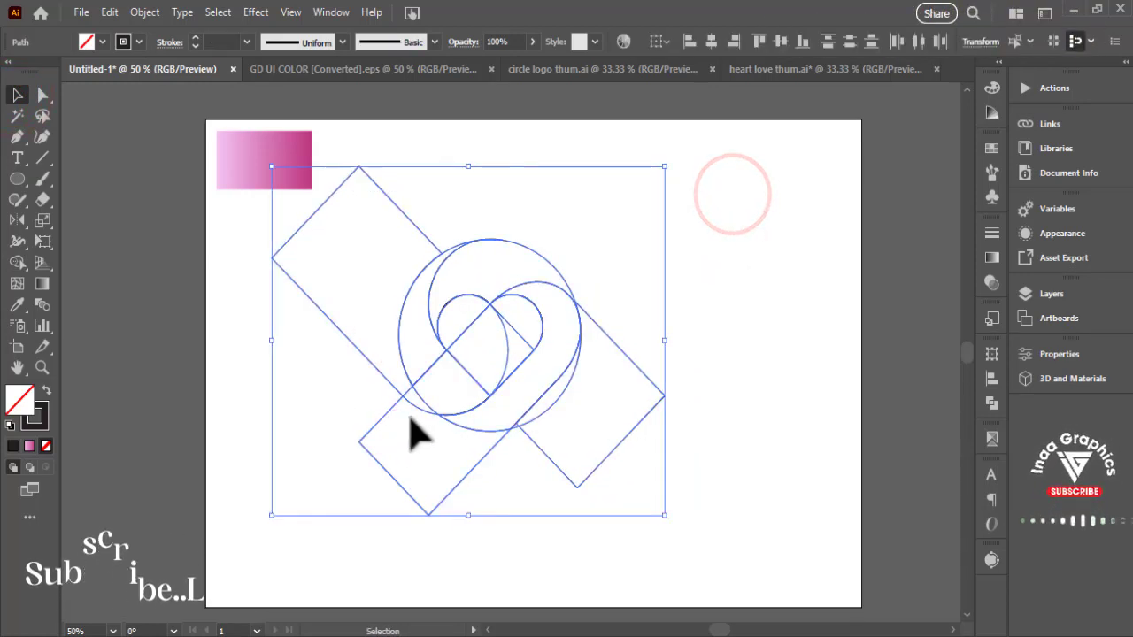
click(17, 262)
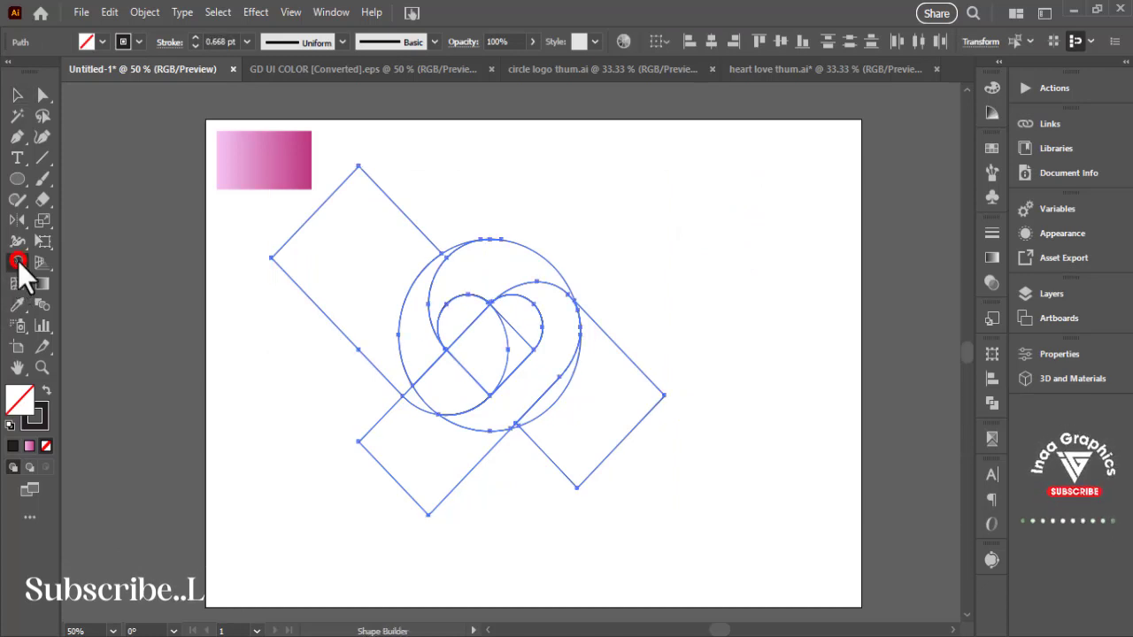
click(100, 41)
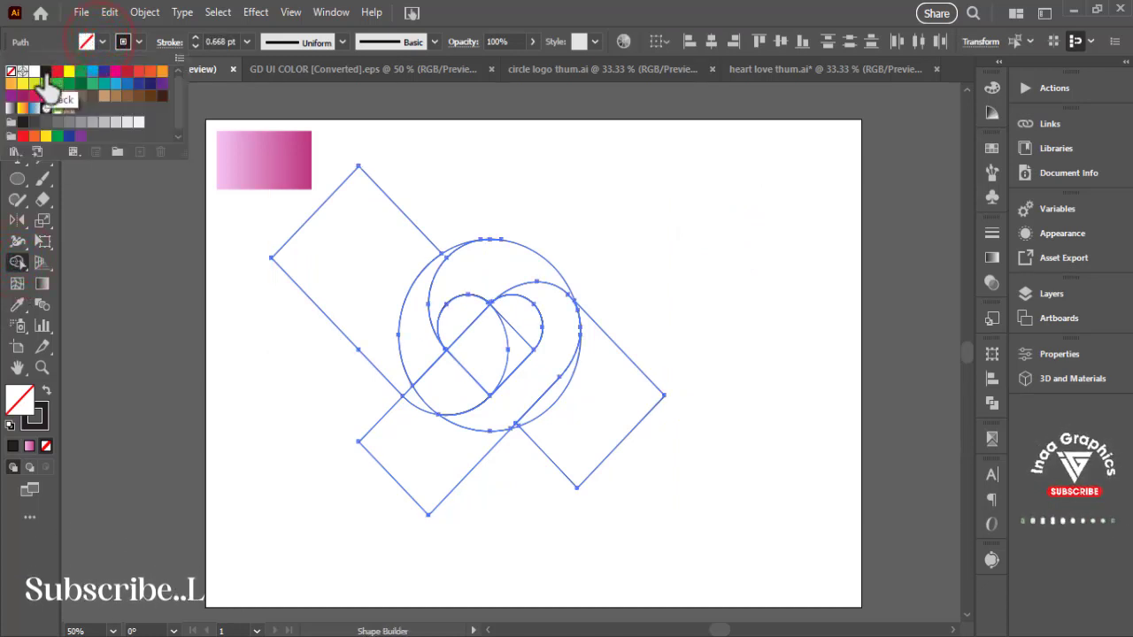
click(414, 356)
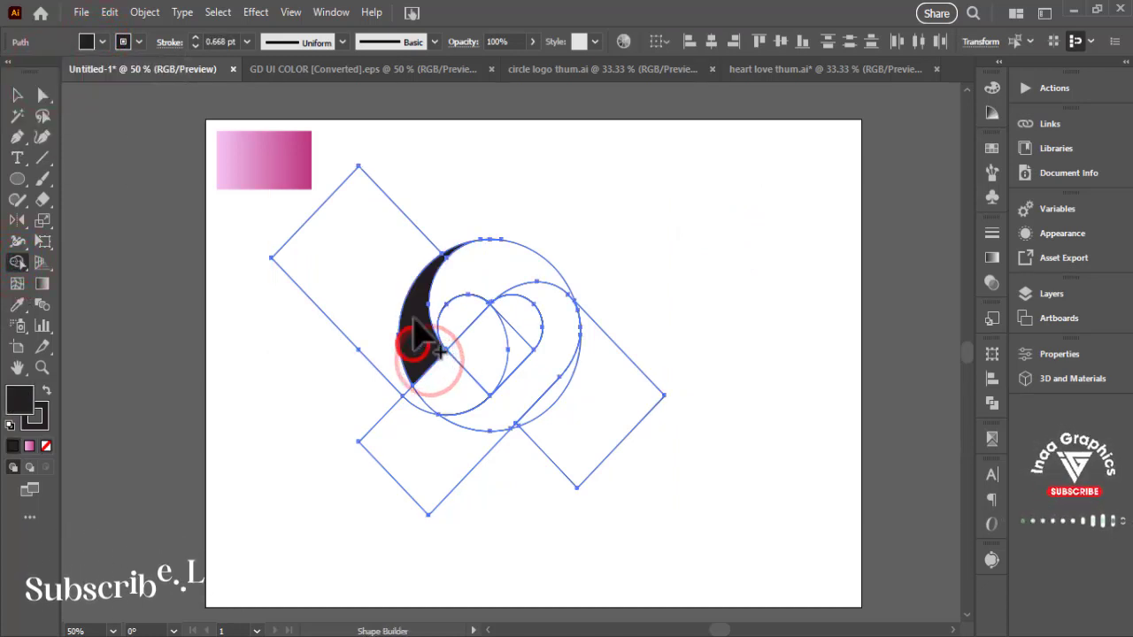
click(529, 285)
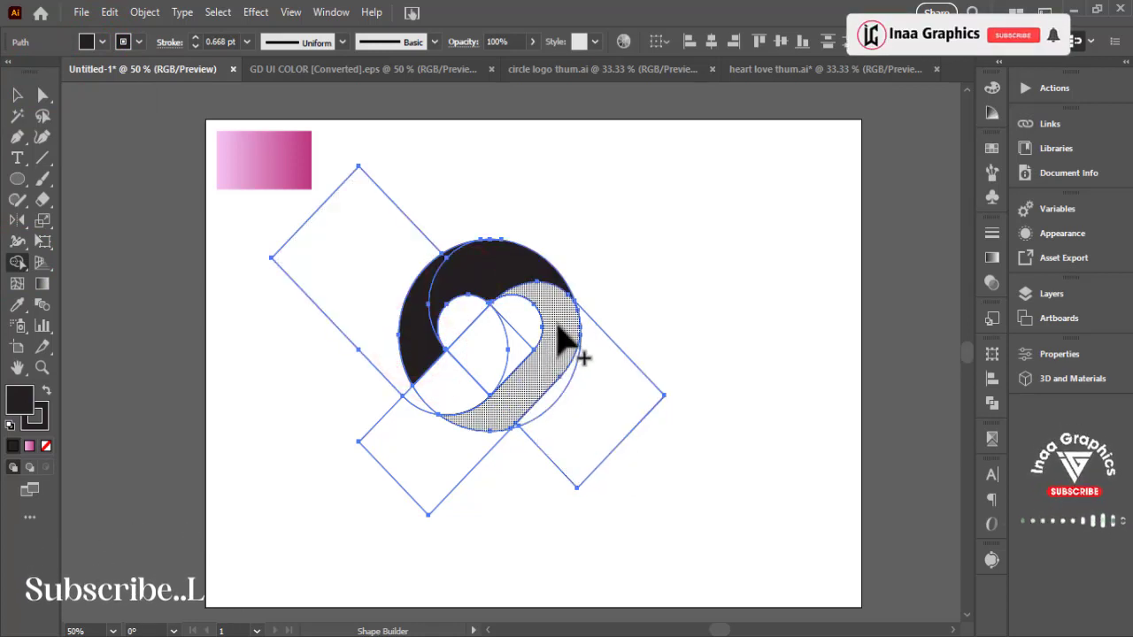
drag(559, 332, 567, 403)
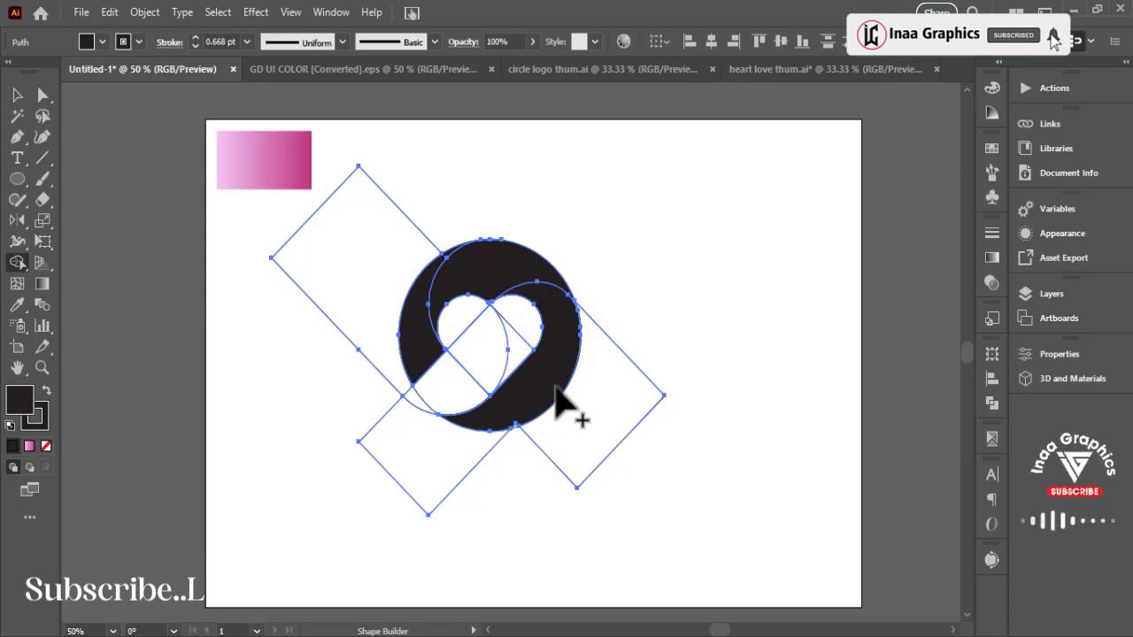
drag(410, 336, 494, 442)
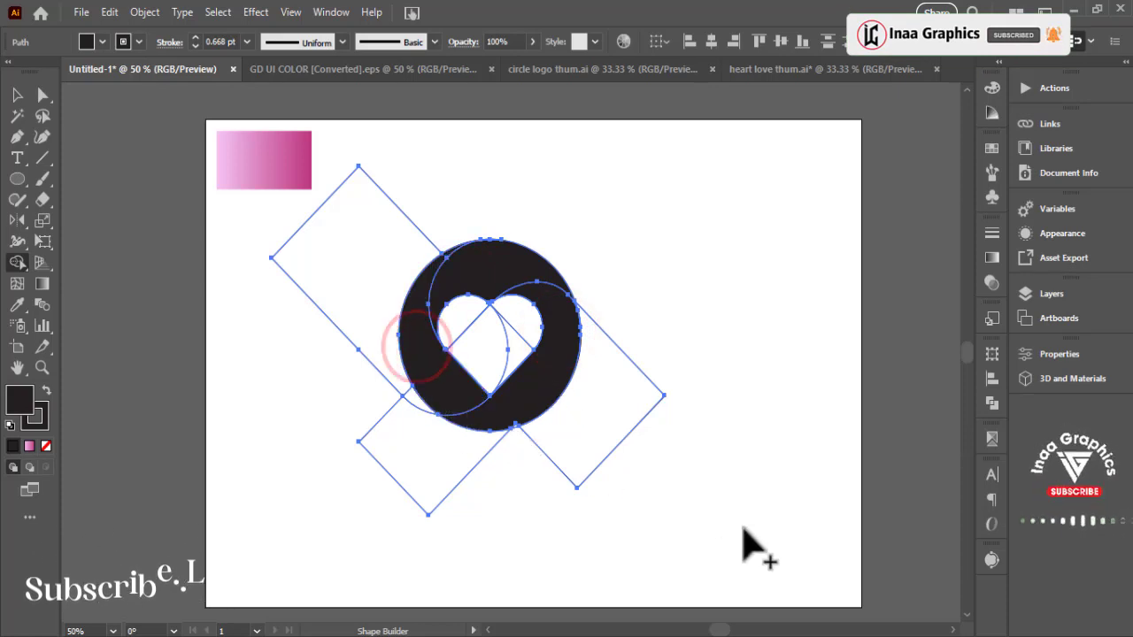
- Select the three black swirl sections around the heart and cut them out of the construction
key(v)
key(ctrl+plus)
key(ctrl+plus)
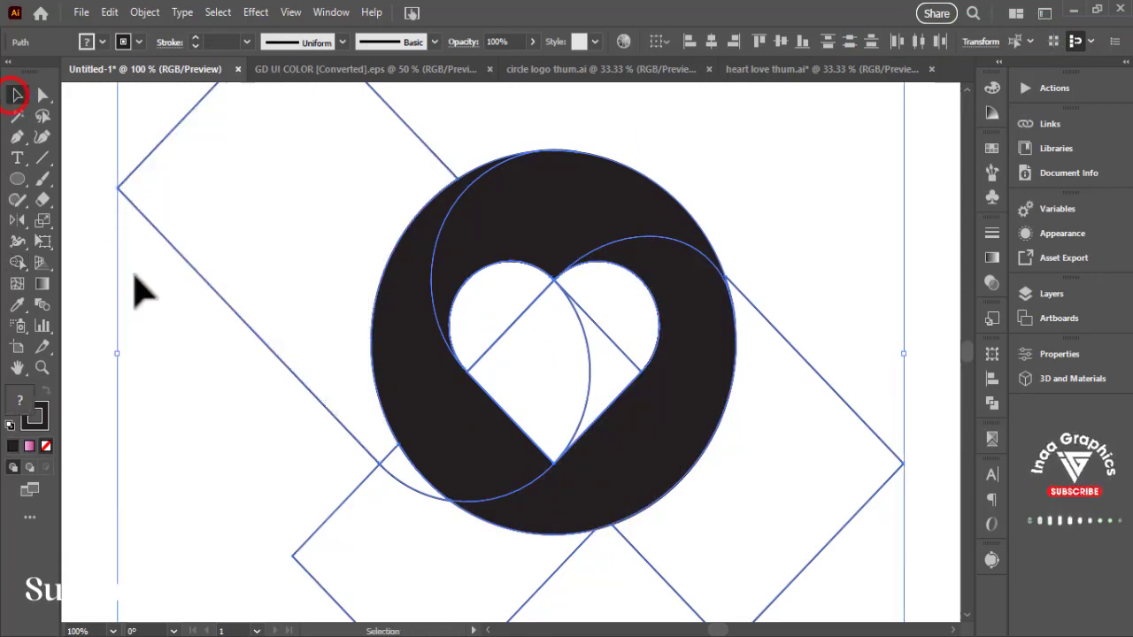
click(135, 292)
click(417, 346)
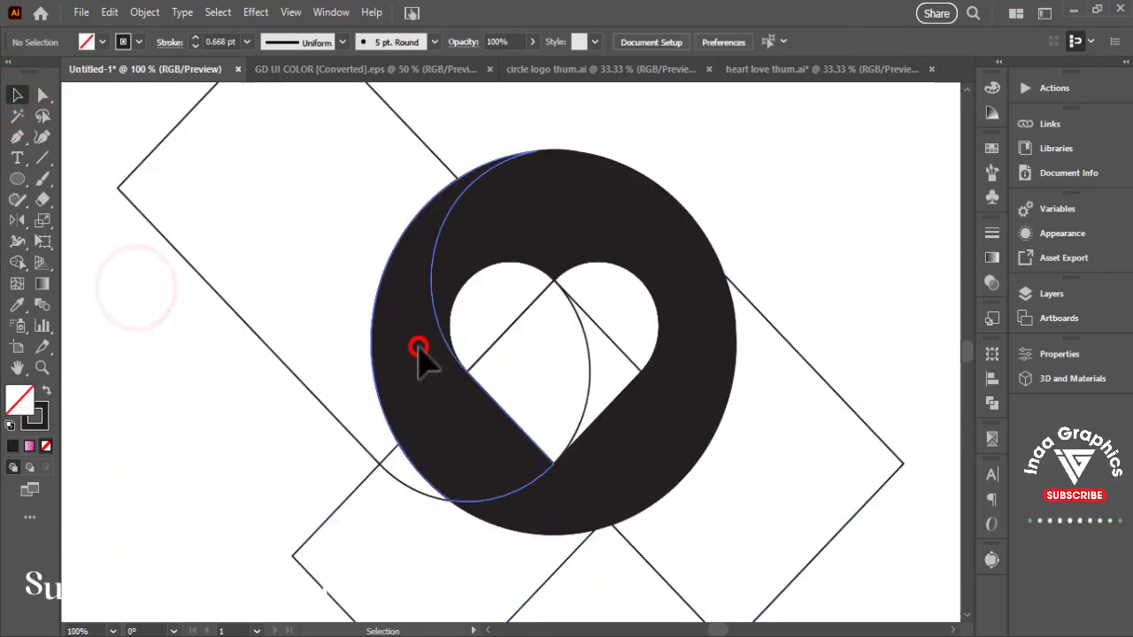
shift+click(566, 215)
shift+click(634, 417)
key(ctrl+x)
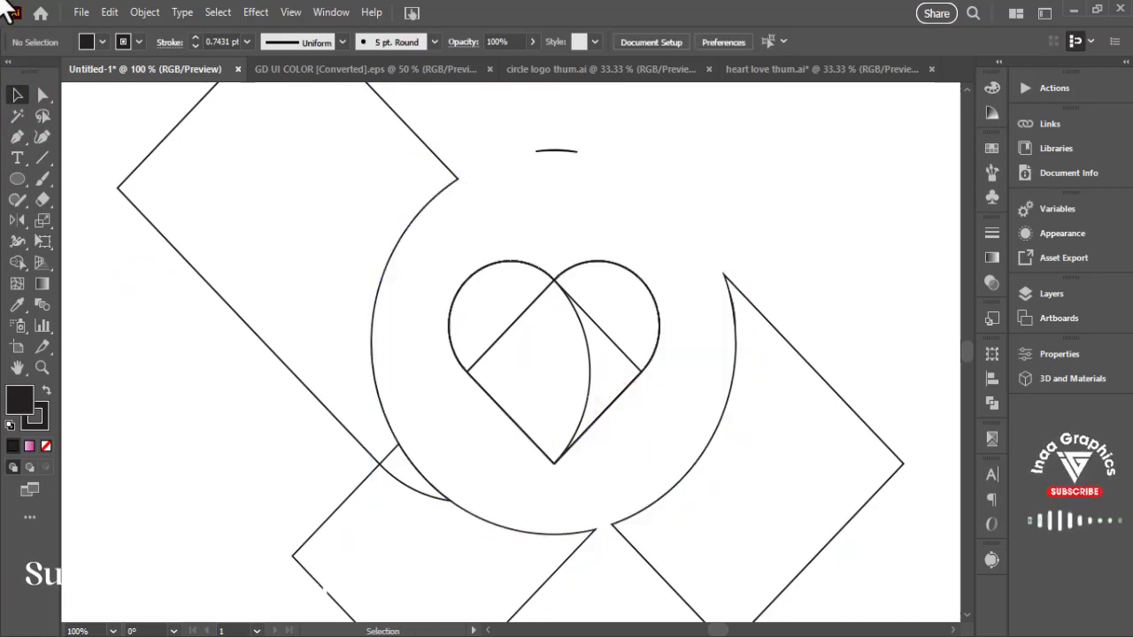
- Delete all the leftover construction outlines and paste the three swirl sections back onto the artboard
key(ctrl+minus)
key(ctrl+minus)
key(ctrl+minus)
key(ctrl+plus)
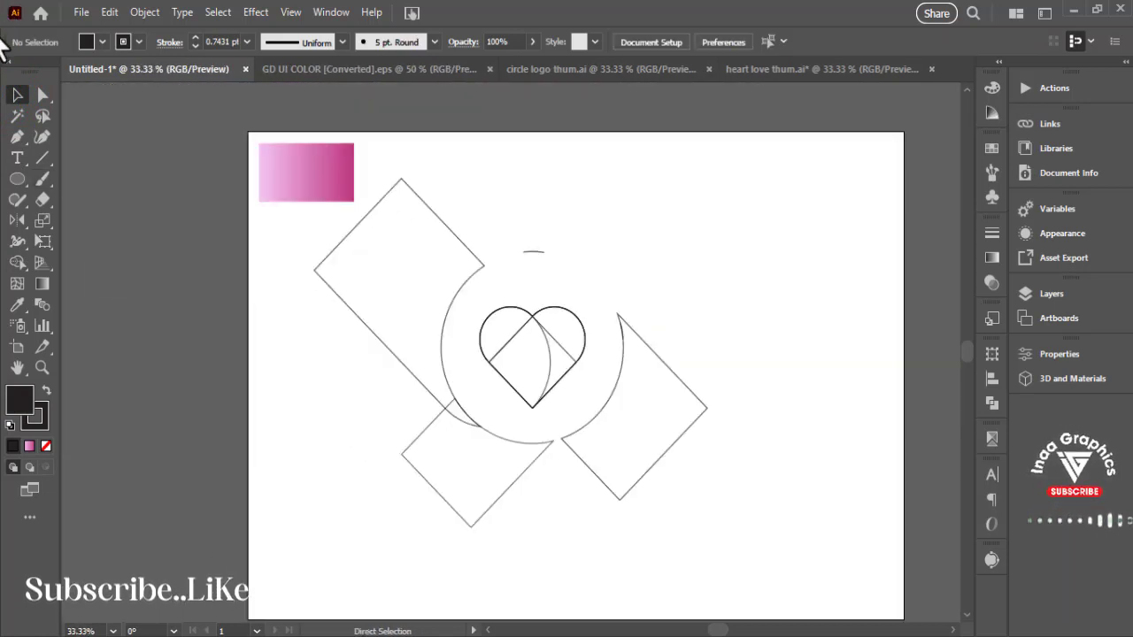
drag(788, 536, 720, 513)
key(Delete)
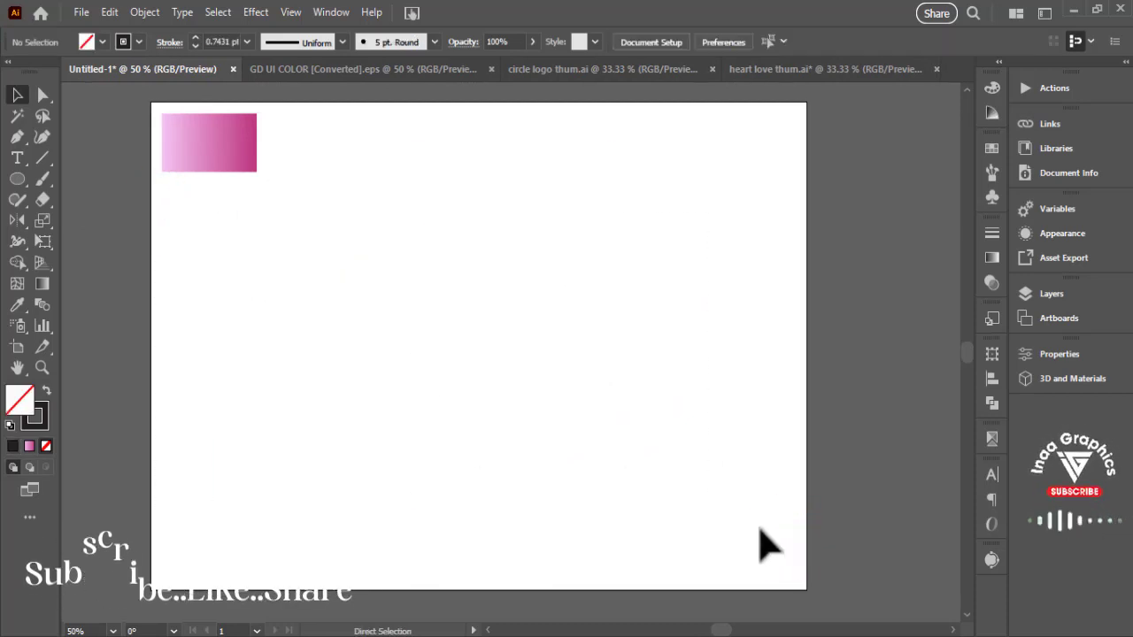
key(ctrl+v)
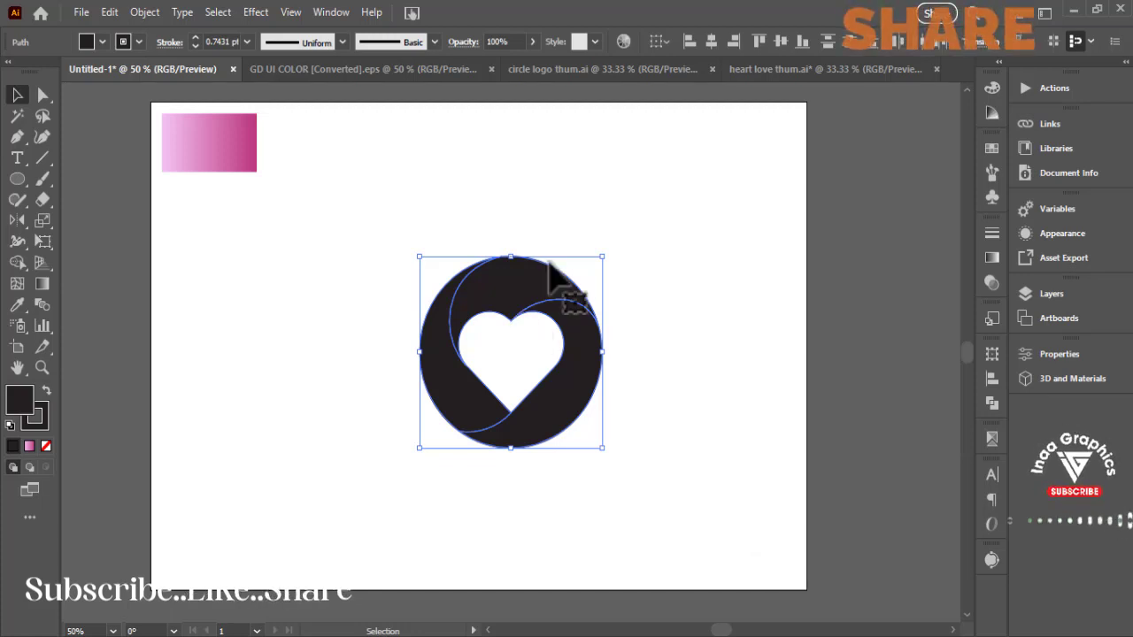
- Enlarge the swirl sections and give them the sample rectangle's pink gradient with the Eyedropper
drag(604, 256, 688, 182)
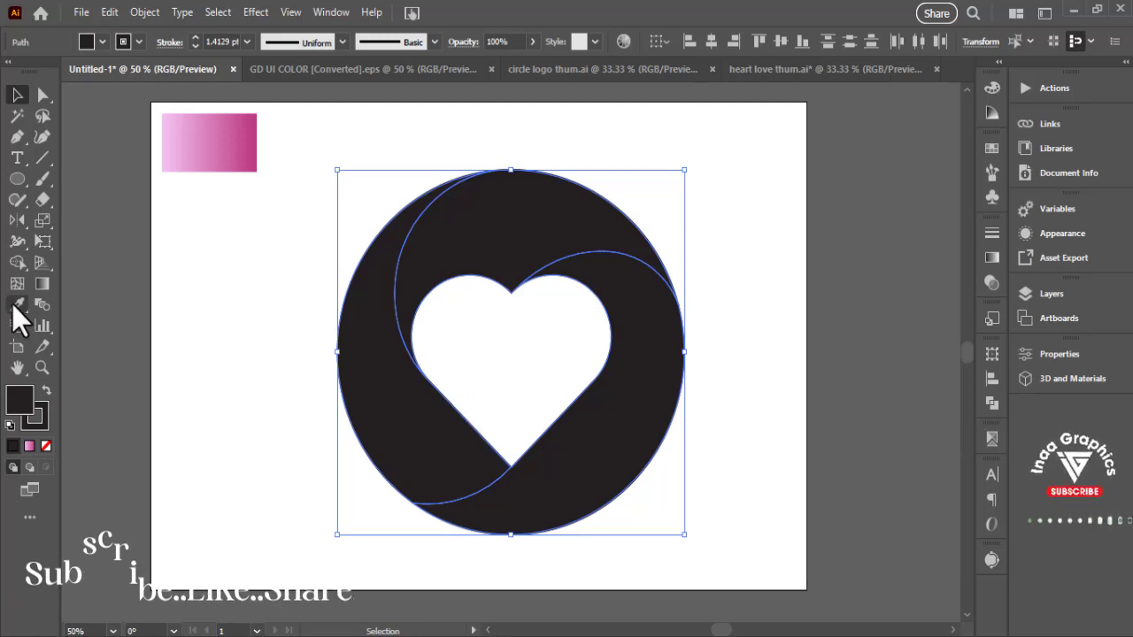
click(17, 305)
click(189, 147)
click(18, 93)
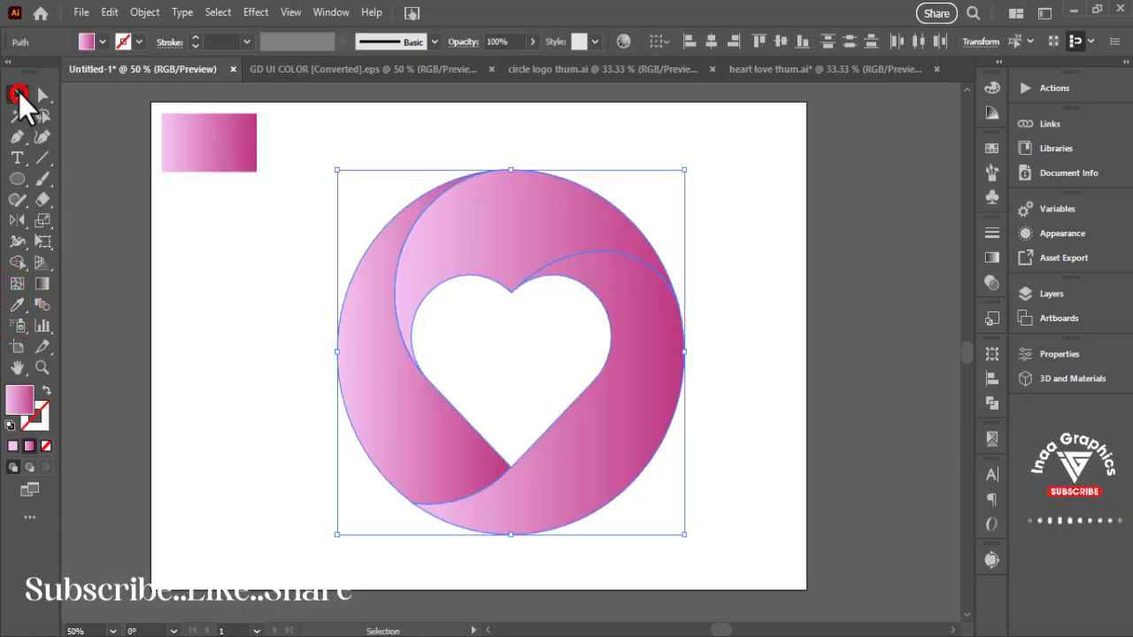
click(190, 320)
- Redirect the upper swirl section's gradient so it runs from dark pink on its left to light pink on its right
click(497, 241)
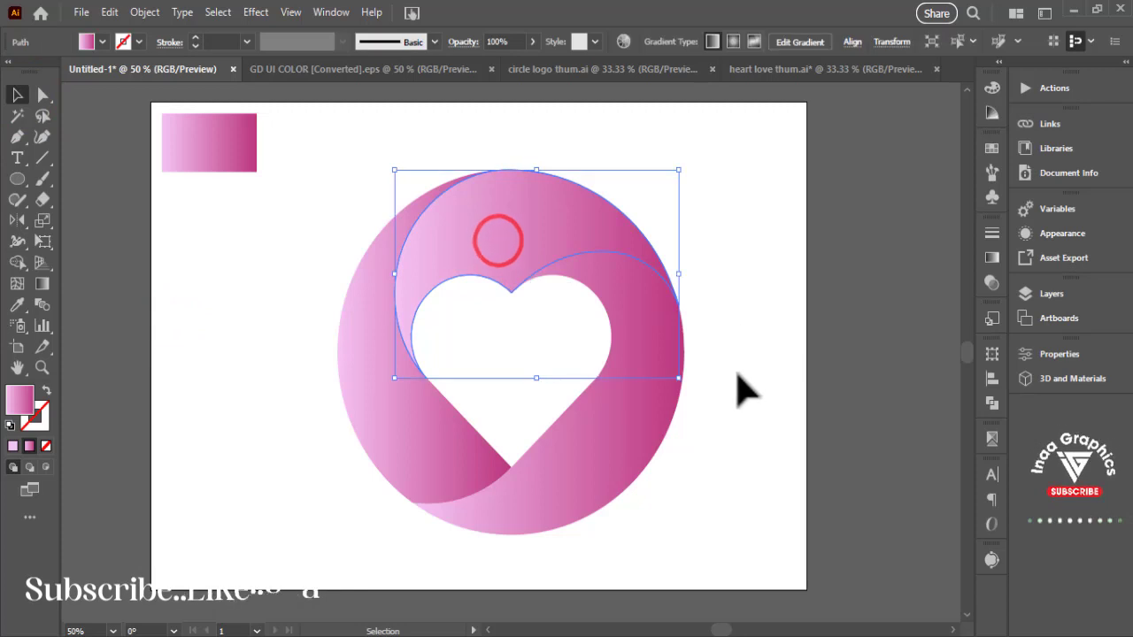
key(g)
mouse_move(377, 253)
mouse_down()
mouse_move(550, 216)
mouse_move(393, 251)
mouse_up()
mouse_move(569, 218)
mouse_down()
mouse_move(405, 236)
mouse_move(419, 232)
mouse_up()
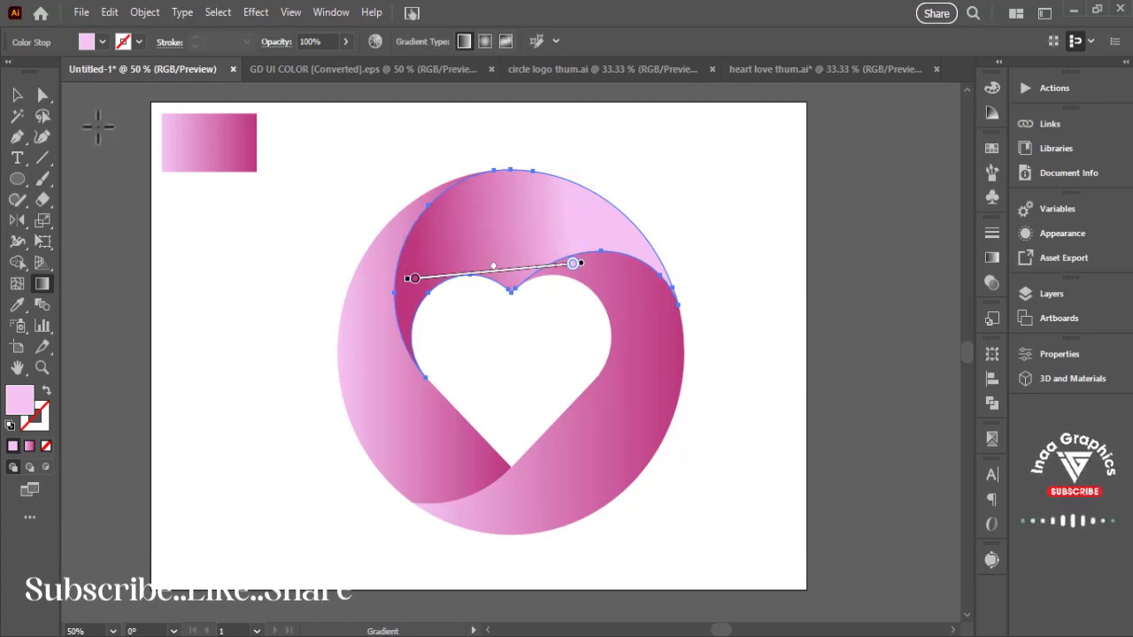
click(16, 94)
- Redirect the right swirl section's gradient so it is dark pink at its upper end and light pink at its lower end
click(600, 421)
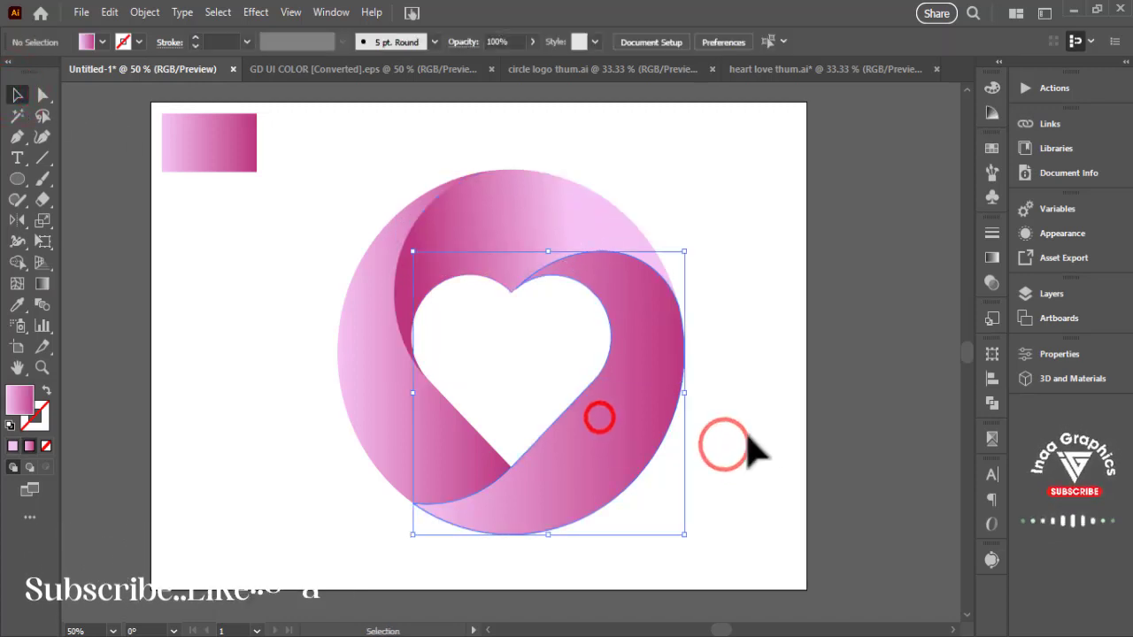
key(g)
drag(592, 482, 640, 268)
drag(600, 475, 676, 307)
click(15, 94)
click(144, 321)
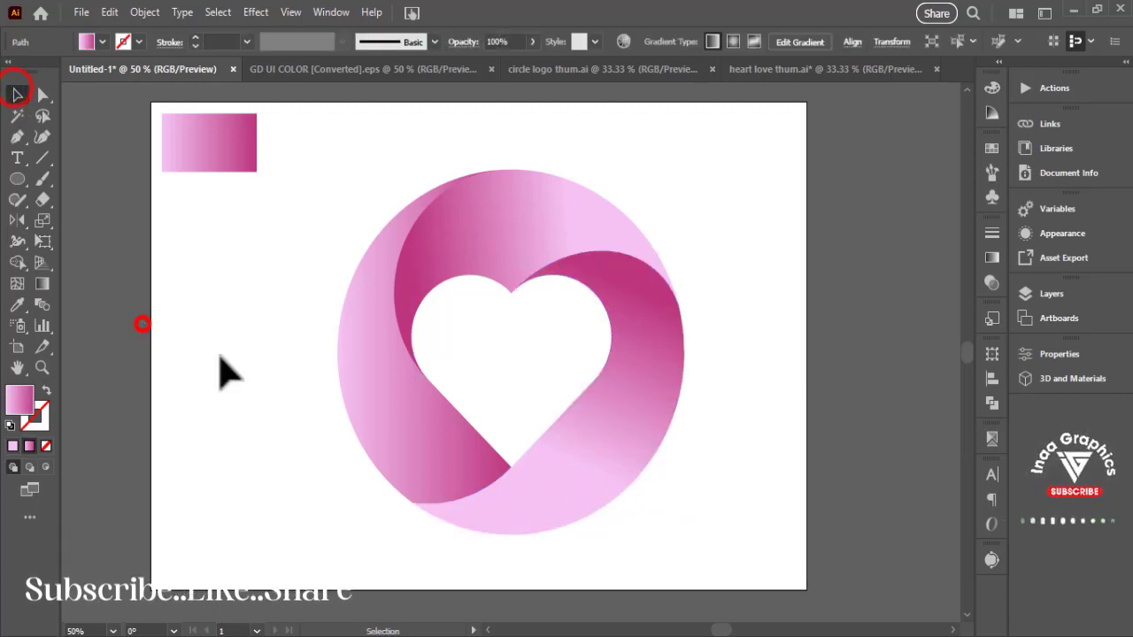
- Redirect the left swirl section's gradient so it runs from light pink at the upper end to dark pink at the lower end
click(385, 419)
key(g)
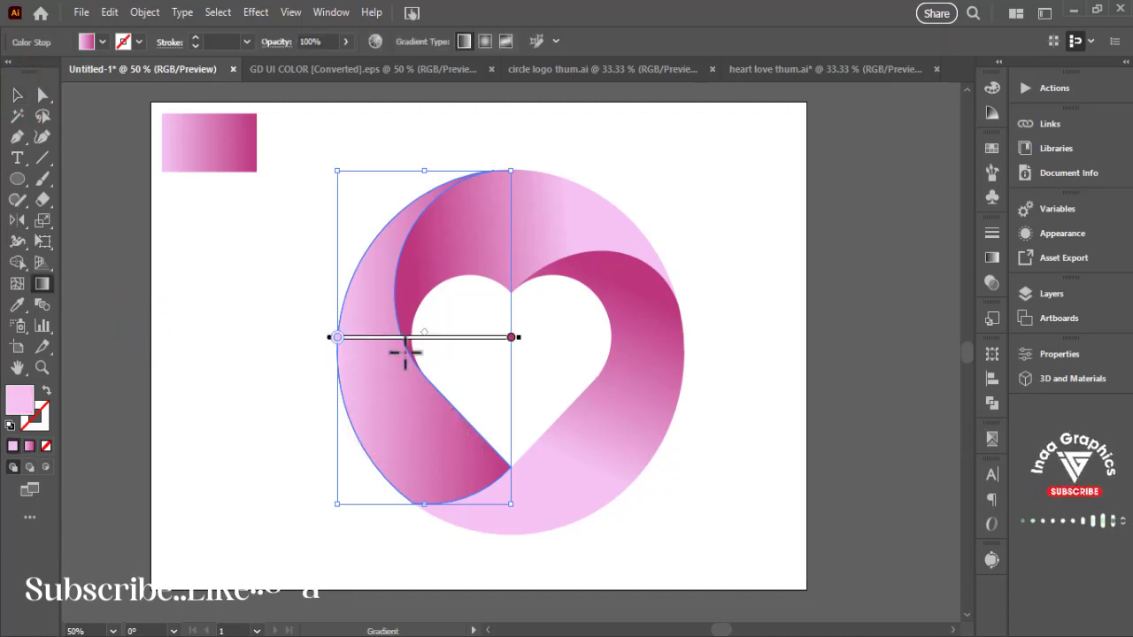
drag(368, 355, 433, 481)
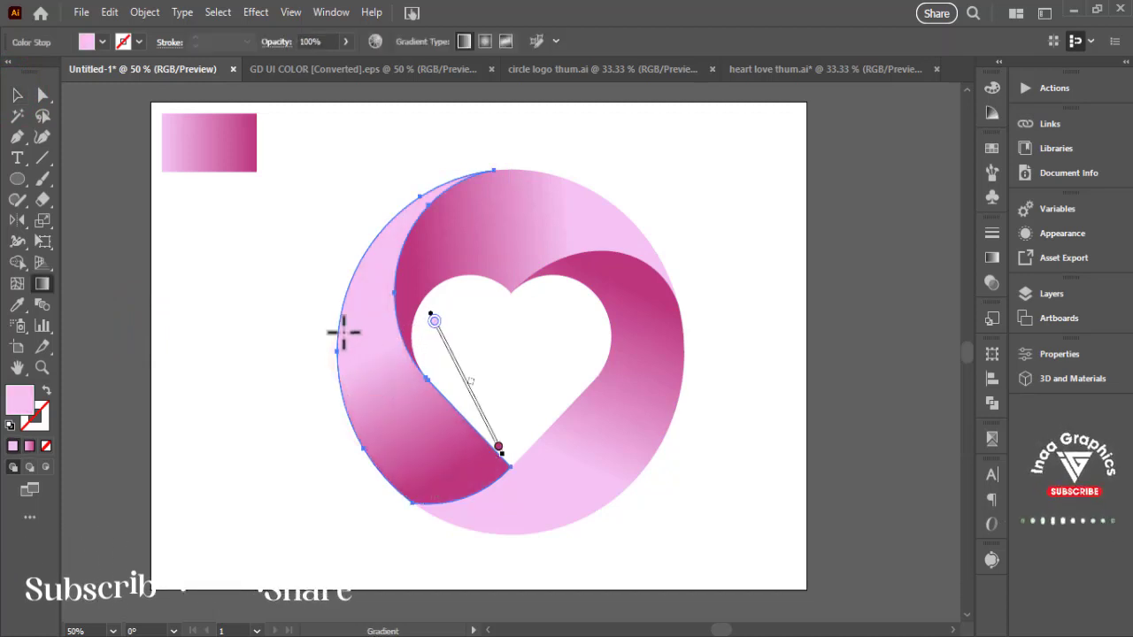
drag(353, 324, 426, 497)
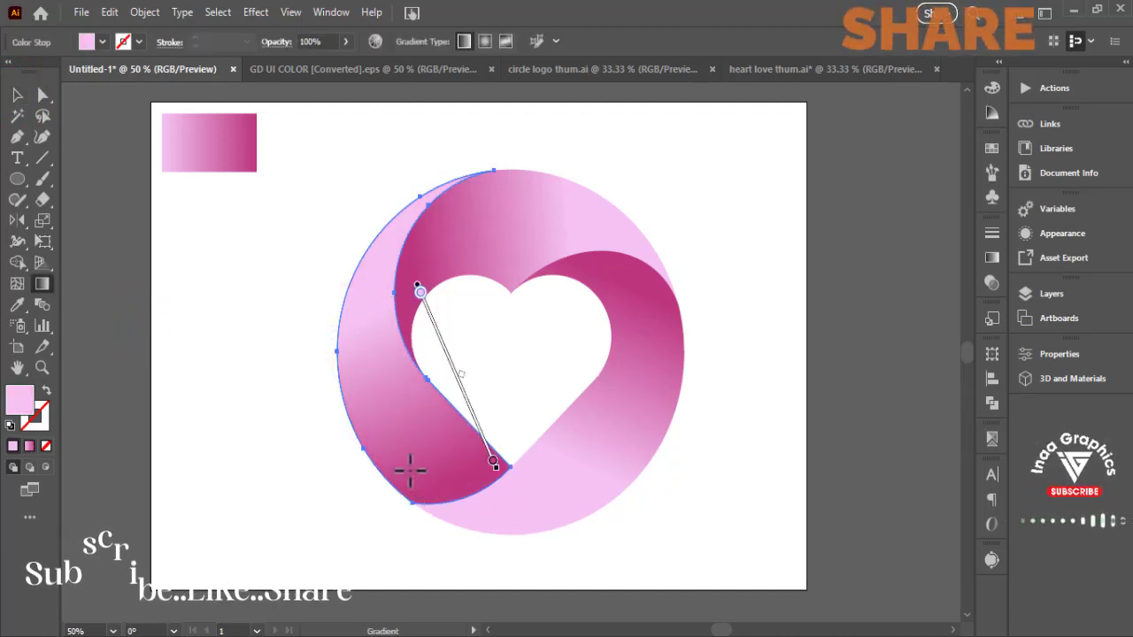
click(17, 95)
click(177, 269)
- Group the three gradient swirl sections and scale the group down slightly
drag(250, 354, 286, 358)
drag(326, 225, 876, 489)
drag(704, 423, 674, 407)
key(ctrl+g)
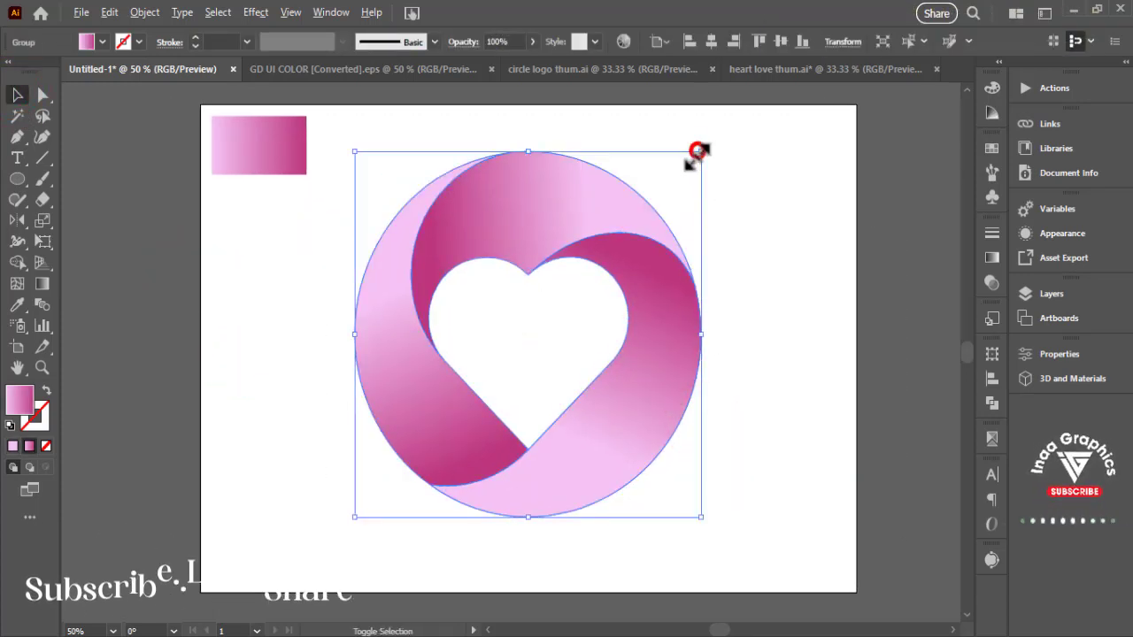
drag(697, 150, 684, 170)
click(717, 342)
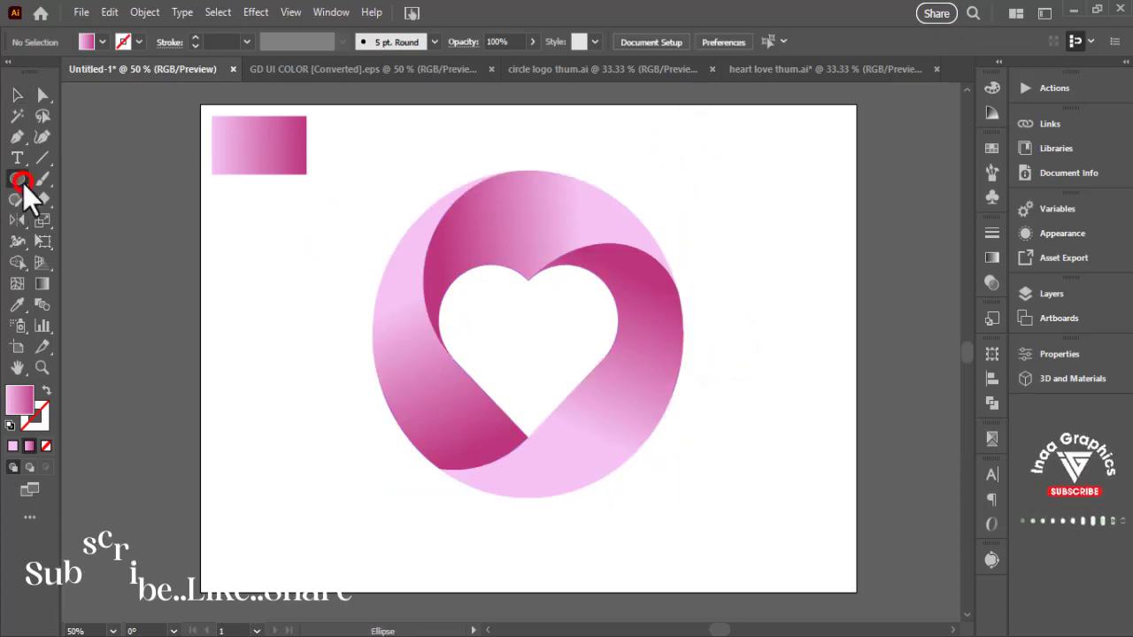
- Draw a wide black ellipse just below the logo and apply a Feather effect with a 56 px radius
click(103, 41)
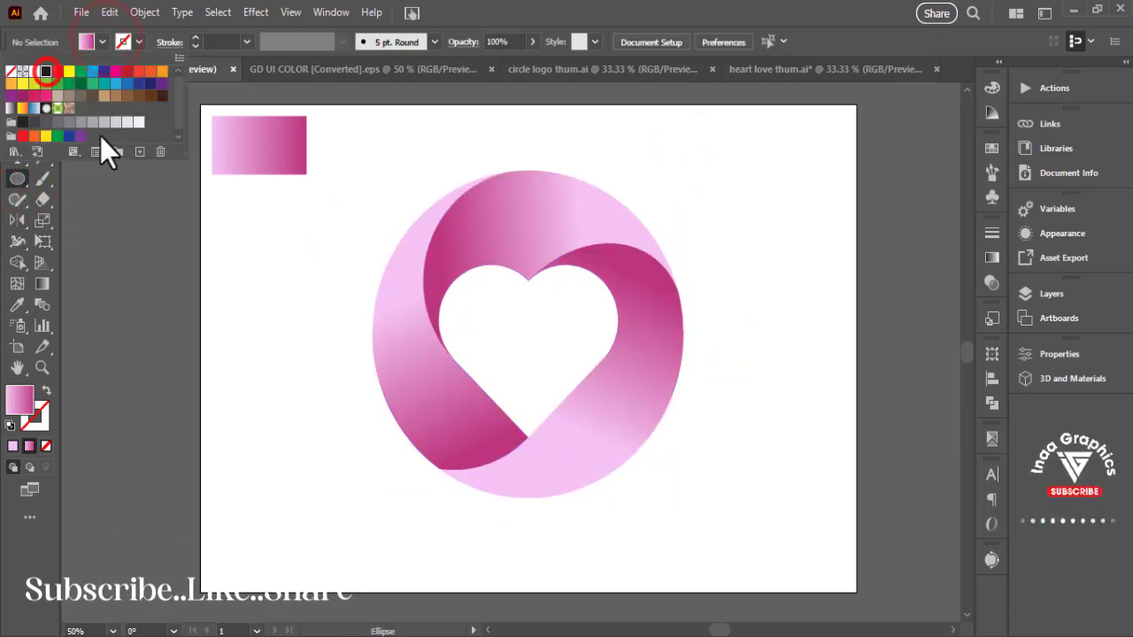
drag(374, 498, 663, 585)
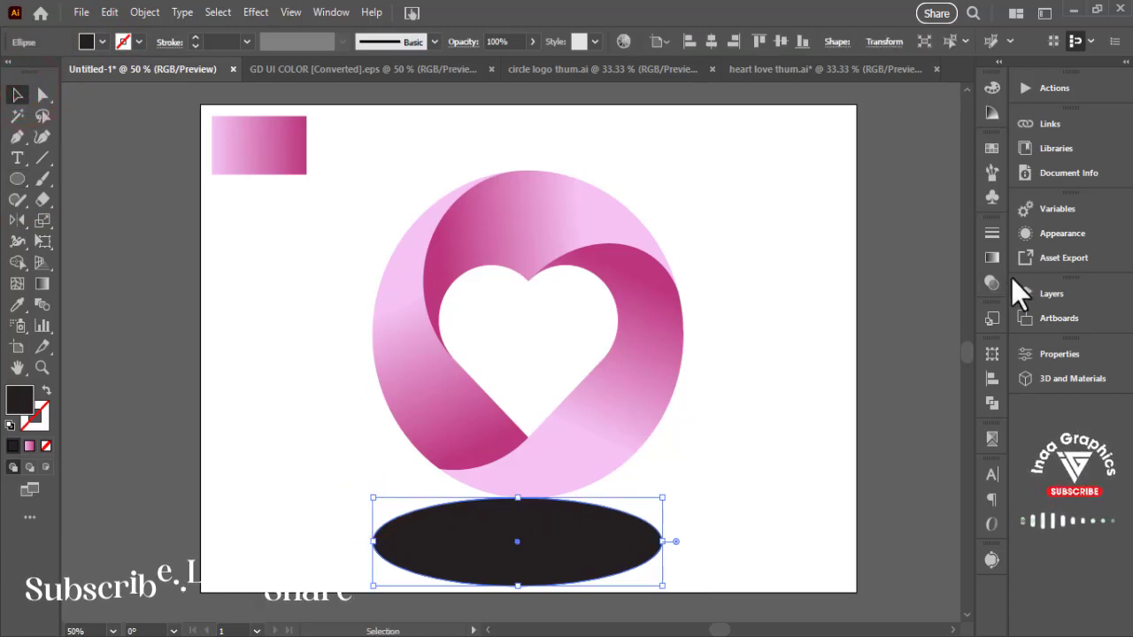
click(1050, 235)
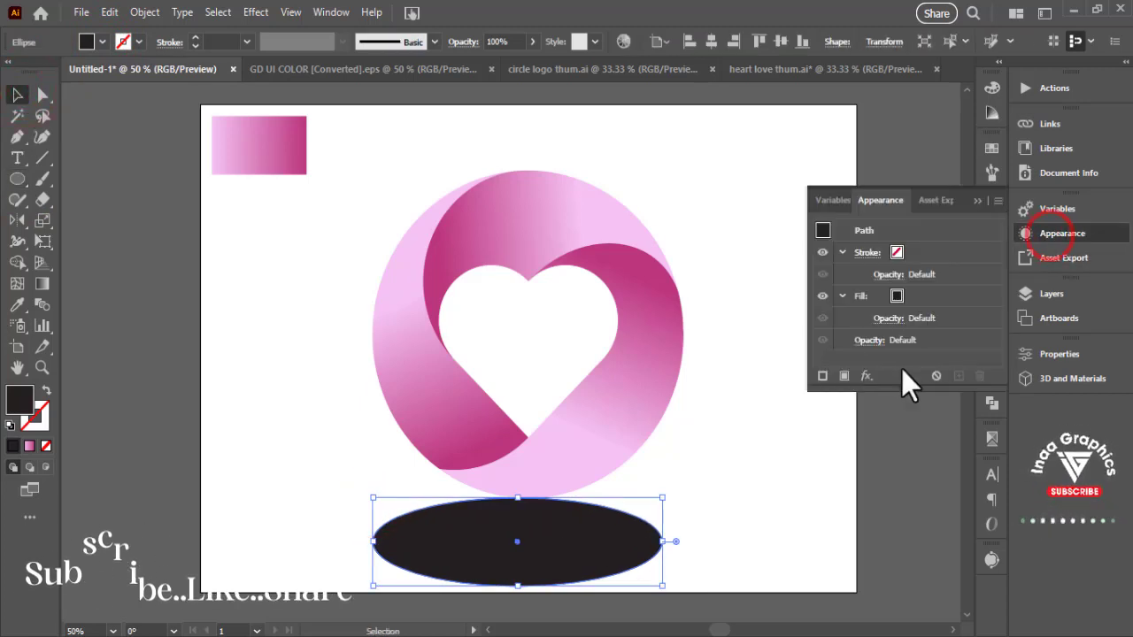
click(866, 376)
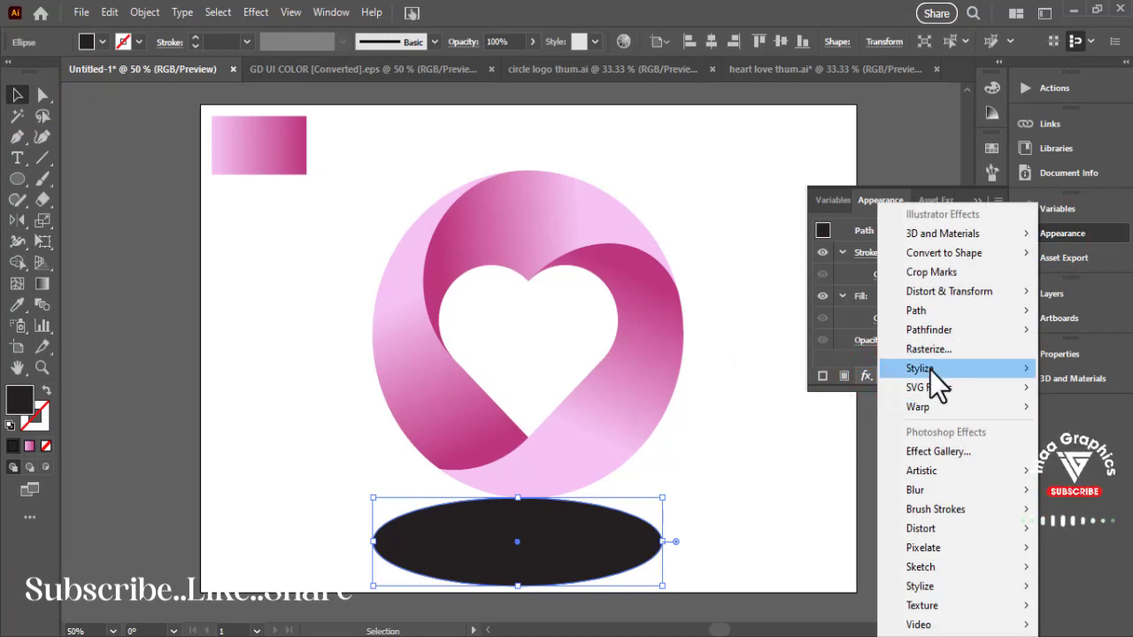
mouse_move(930, 370)
click(790, 319)
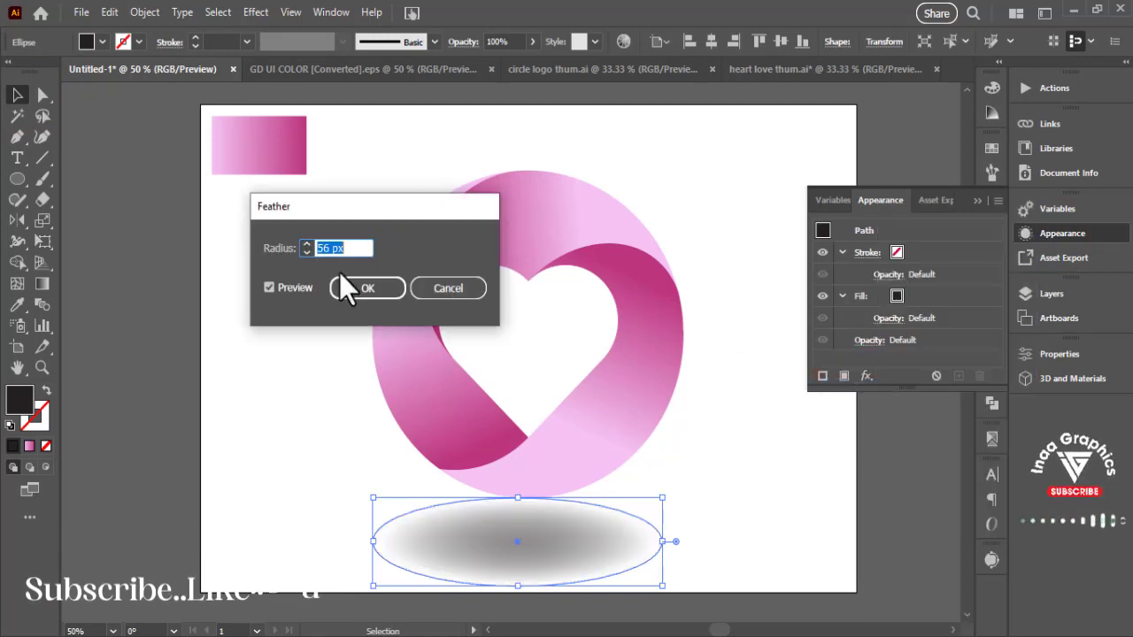
click(361, 284)
click(974, 201)
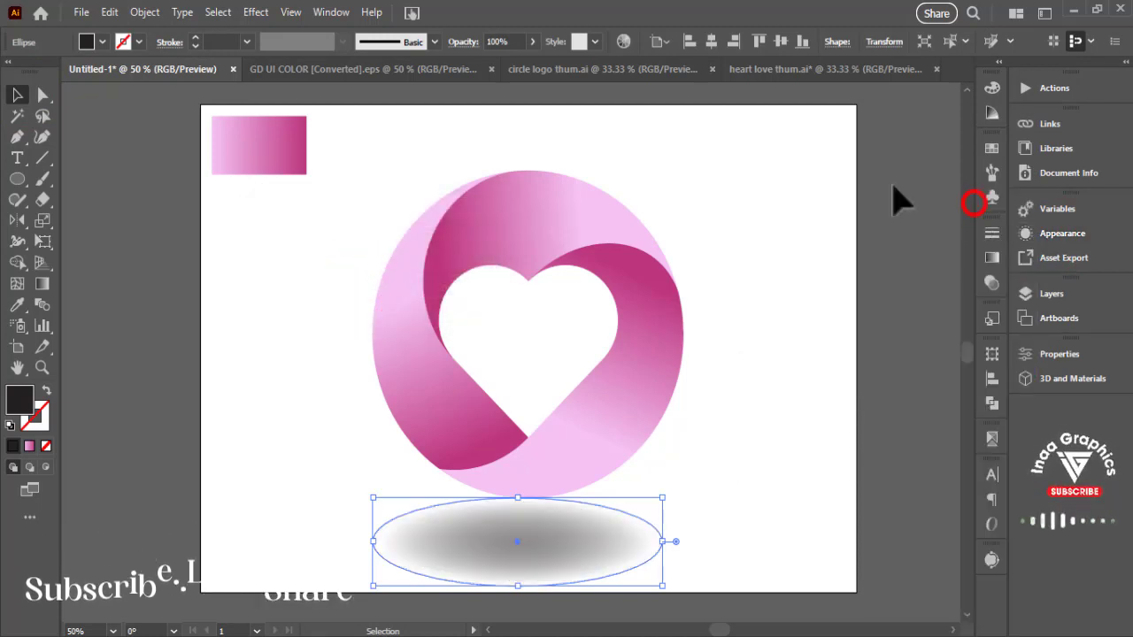
- Expand the feathered ellipse's appearance and flatten it into a thin shadow directly under the logo
click(144, 11)
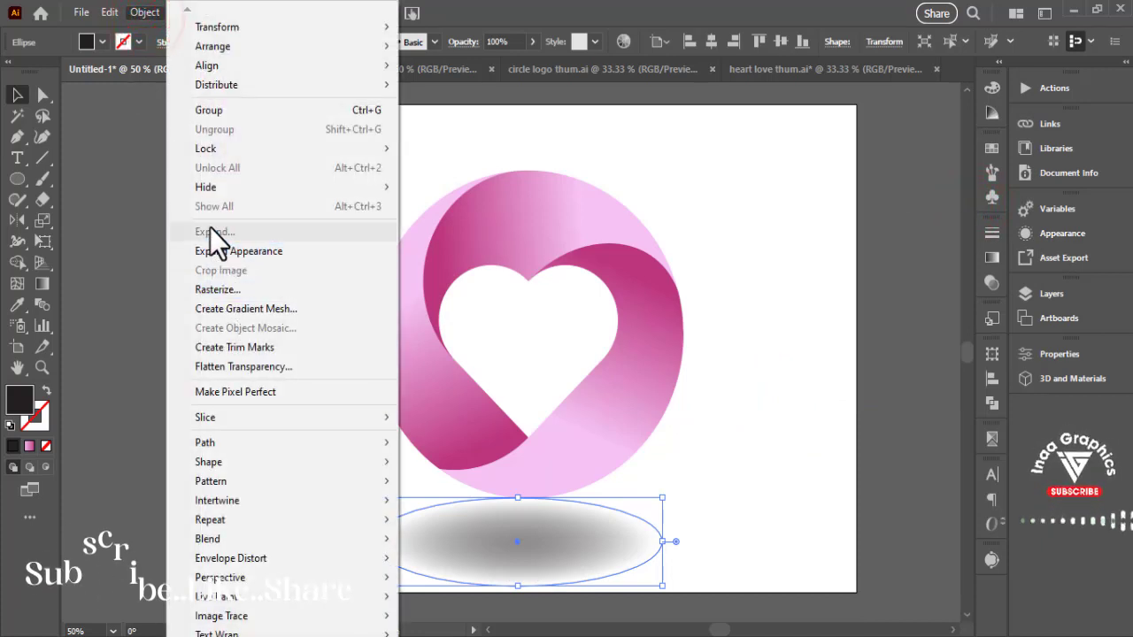
click(224, 253)
click(728, 524)
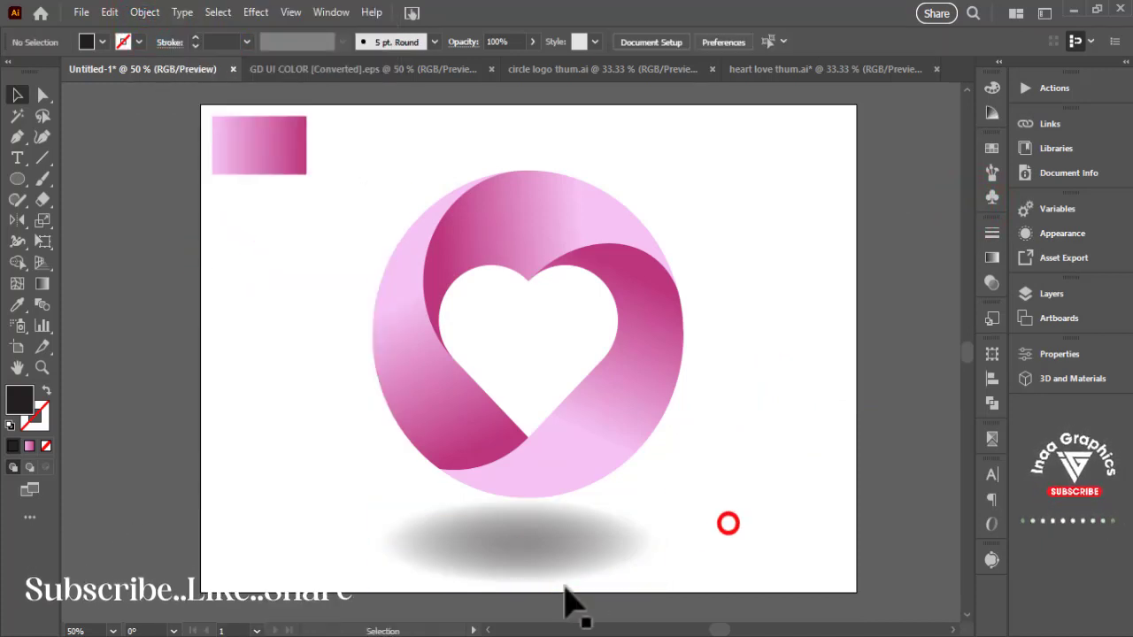
click(545, 548)
drag(521, 583, 537, 525)
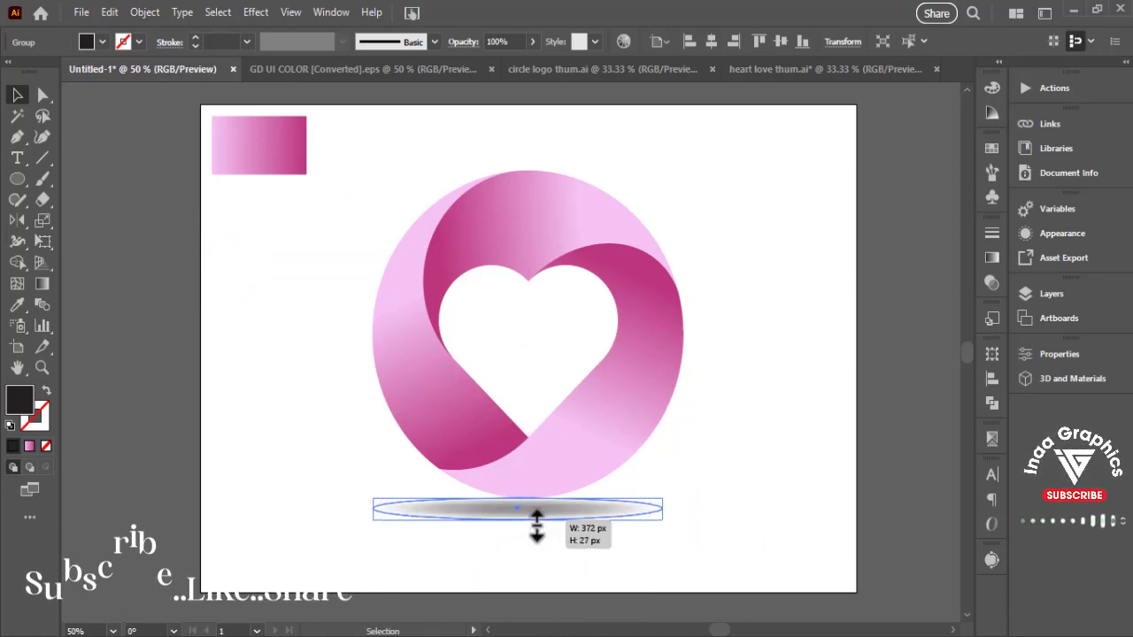
click(792, 494)
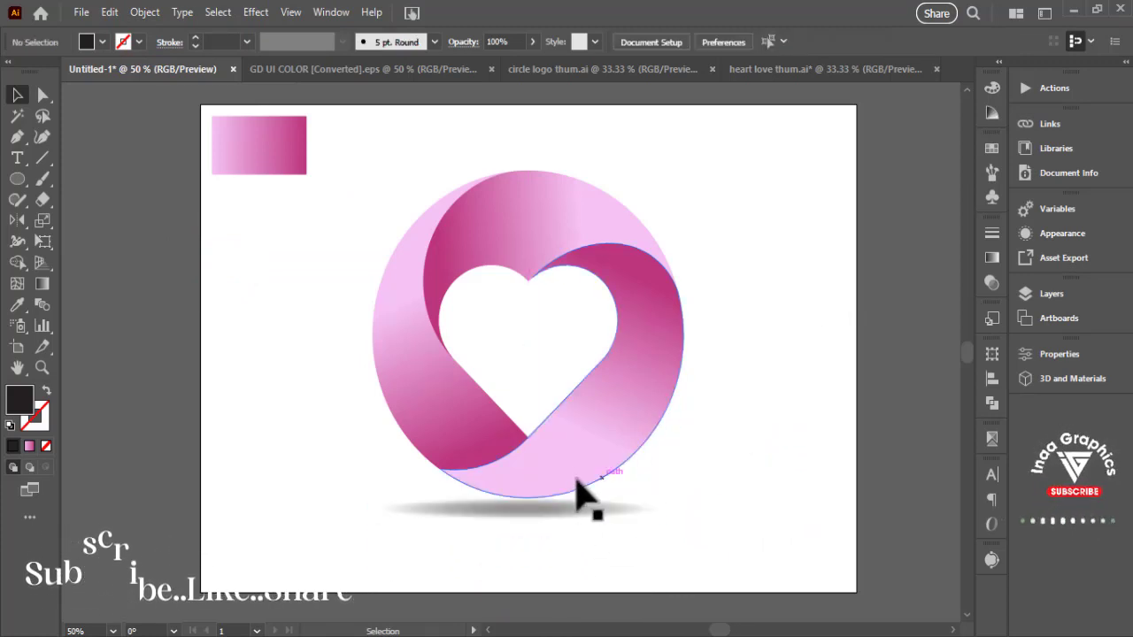
- Align the logo group and its shadow on a common horizontal centre
click(596, 384)
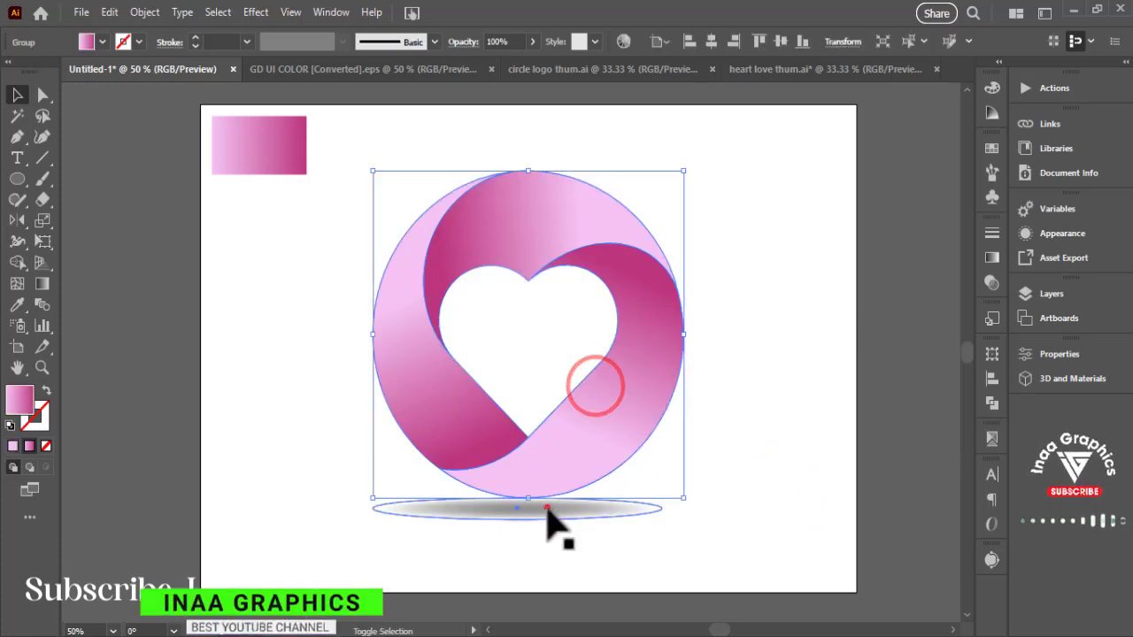
shift+click(546, 507)
click(711, 41)
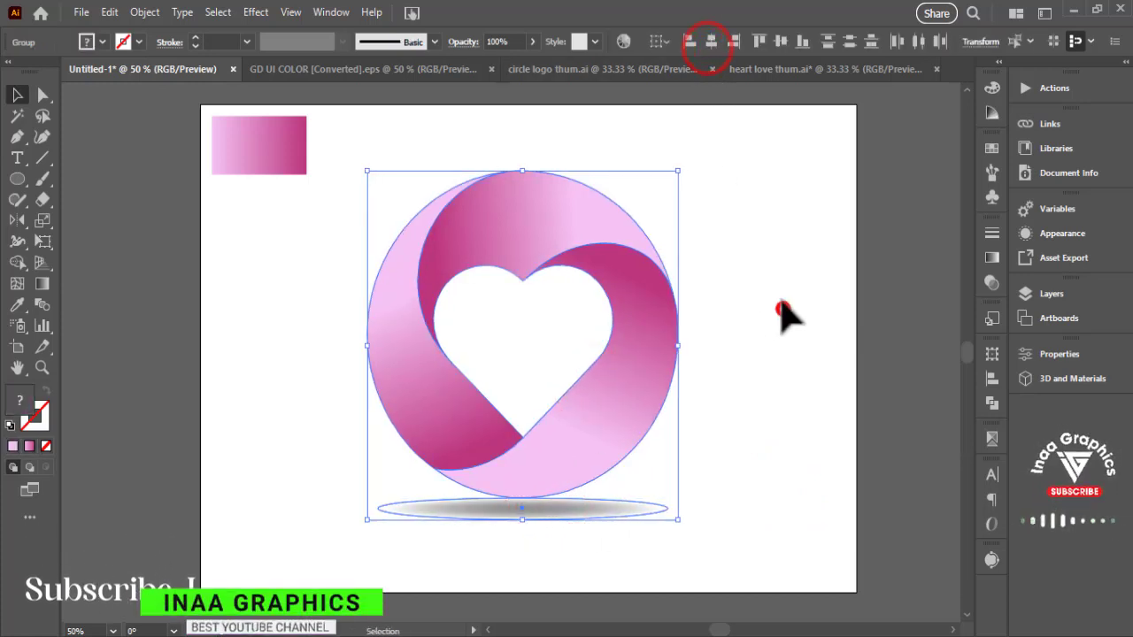
click(785, 307)
drag(810, 333, 781, 337)
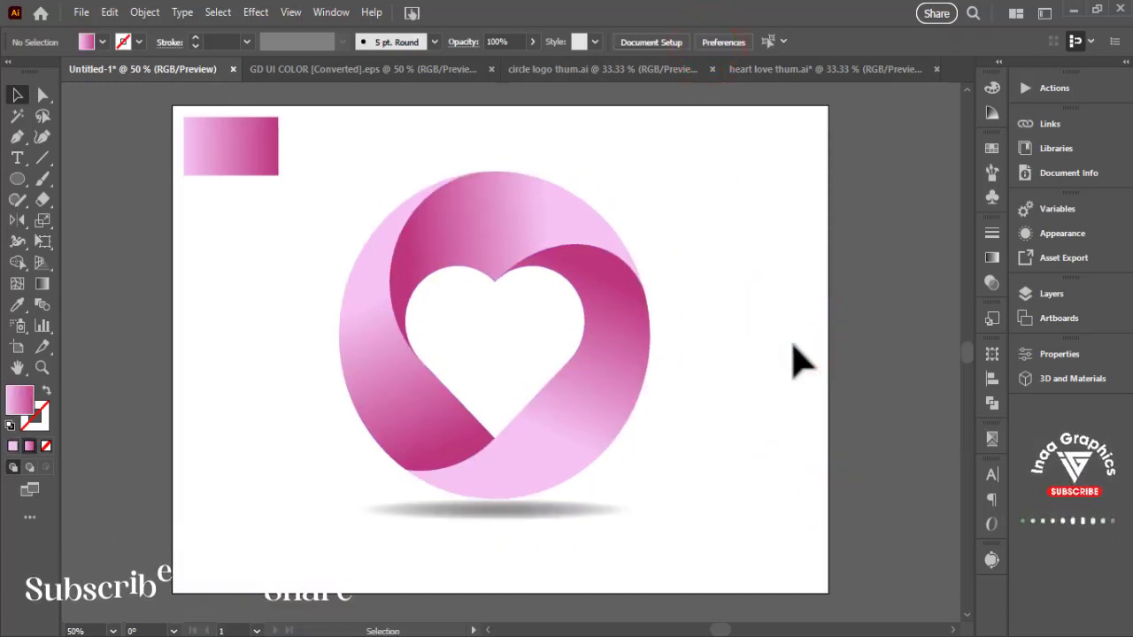